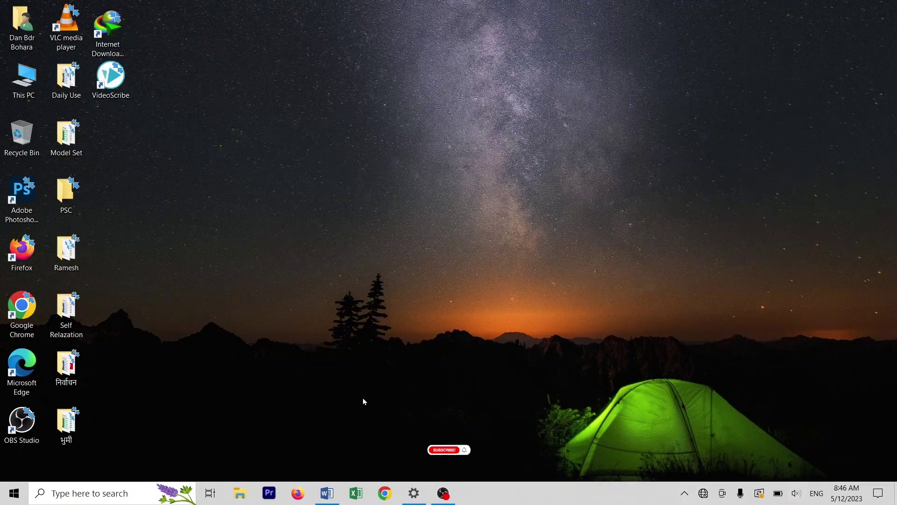
Open the Windows My creation document and delete the word "your" before "temporary files" in question 41
click(327, 493)
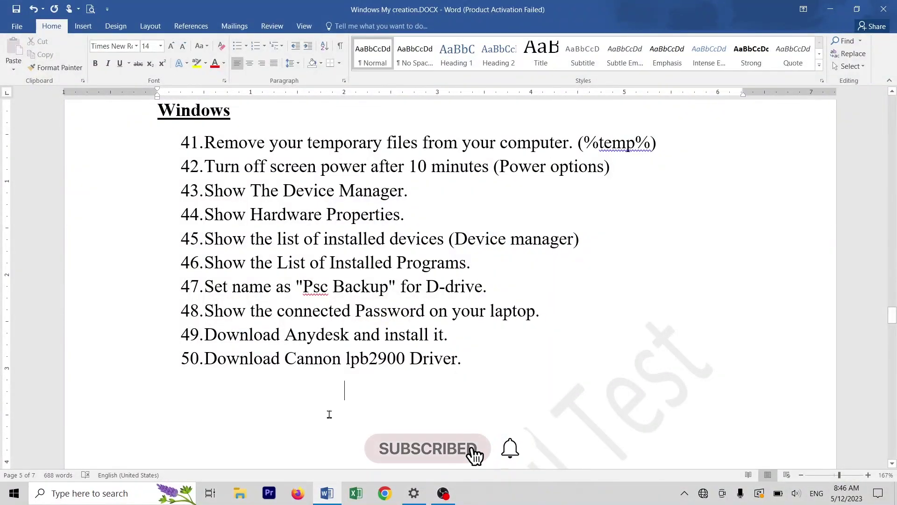
scroll(330, 414, up, 2)
scroll(330, 414, down, 1)
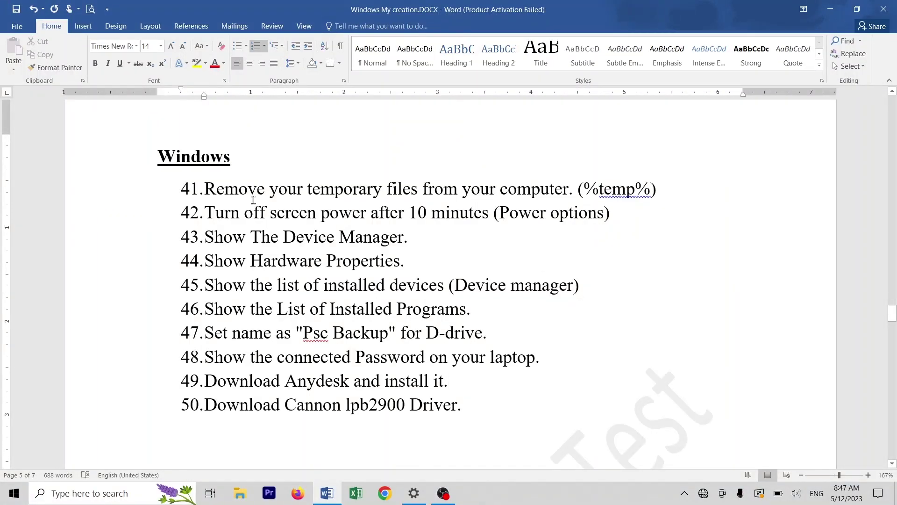
double_click(286, 190)
key(Delete)
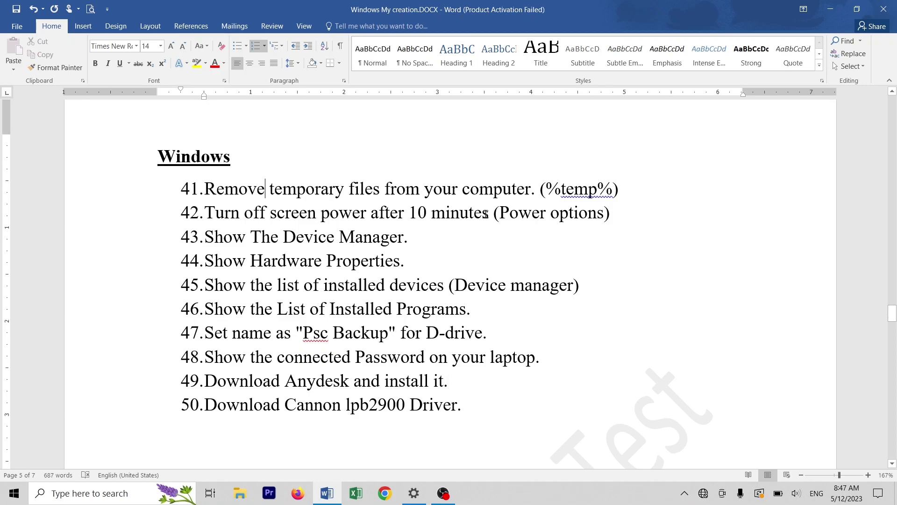
Minimize the question document and refresh the desktop
click(828, 5)
right_click(482, 158)
click(447, 194)
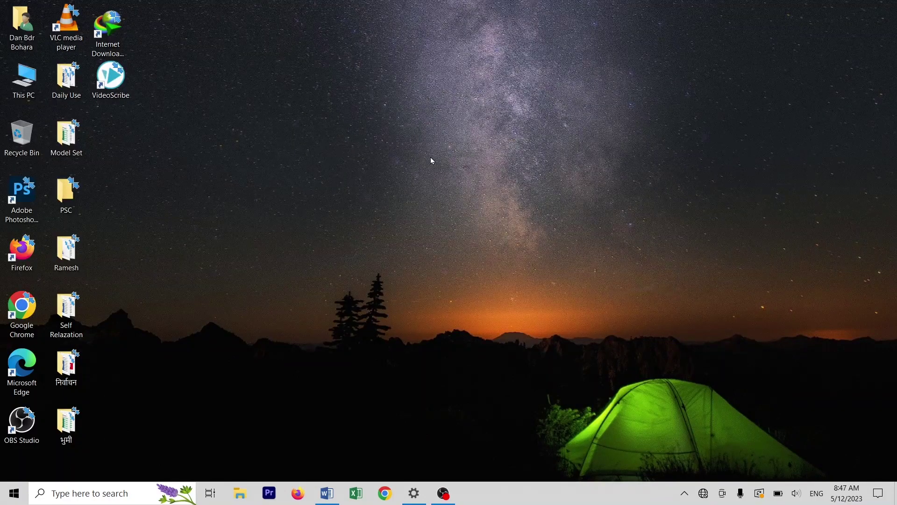
key(XF86MonBrightnessUp)
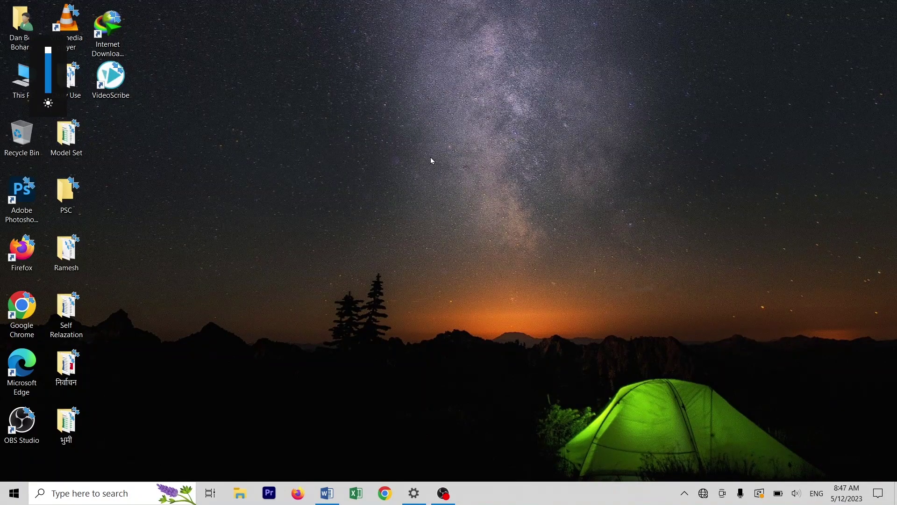
right_click(378, 174)
click(317, 209)
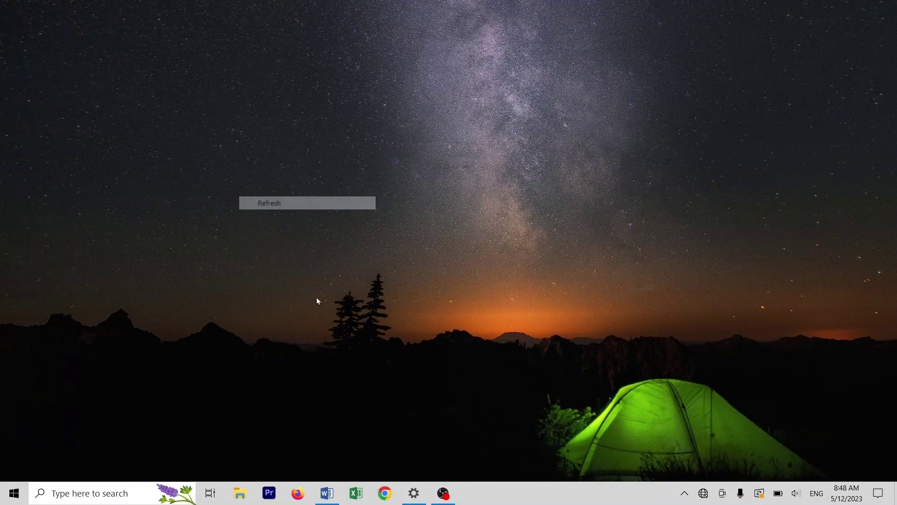
right_click(400, 207)
click(349, 242)
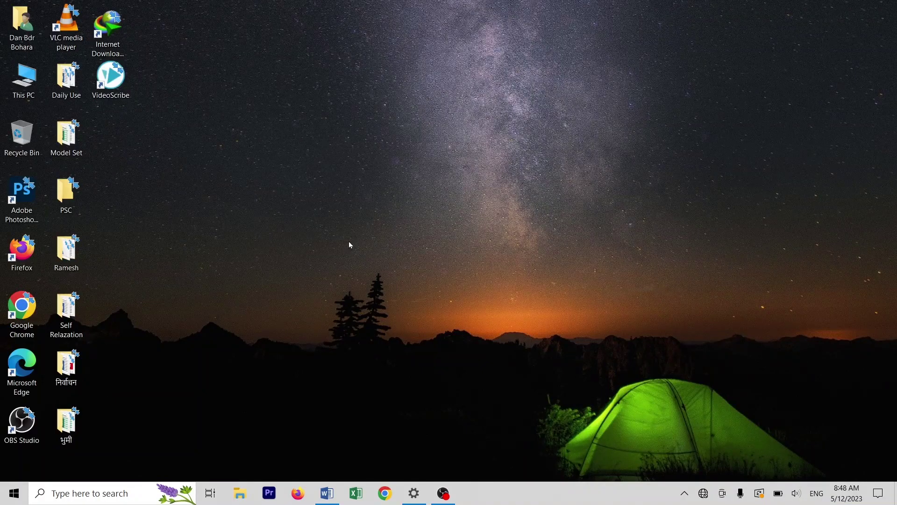
Open the temporary files folder by running %temp%
key(super+r)
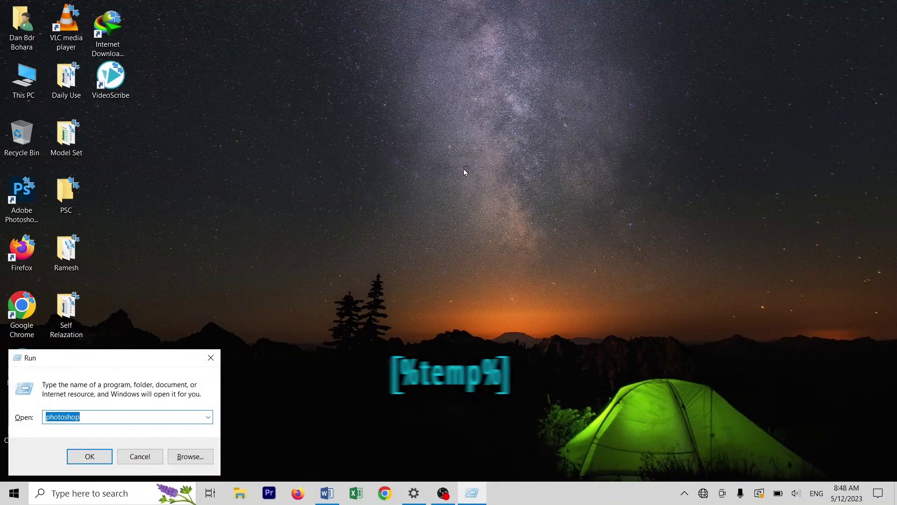
text(%)
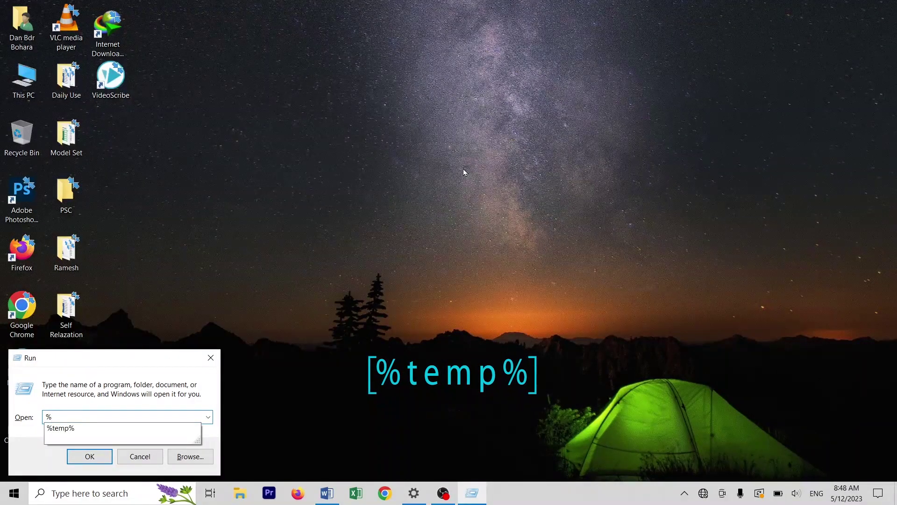
text(temp$)
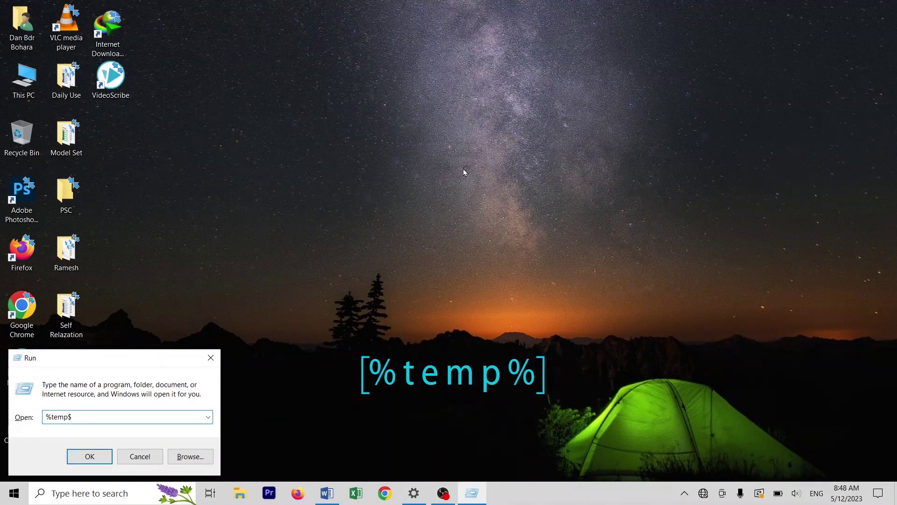
key(BackSpace)
text(%)
key(ctrl+a)
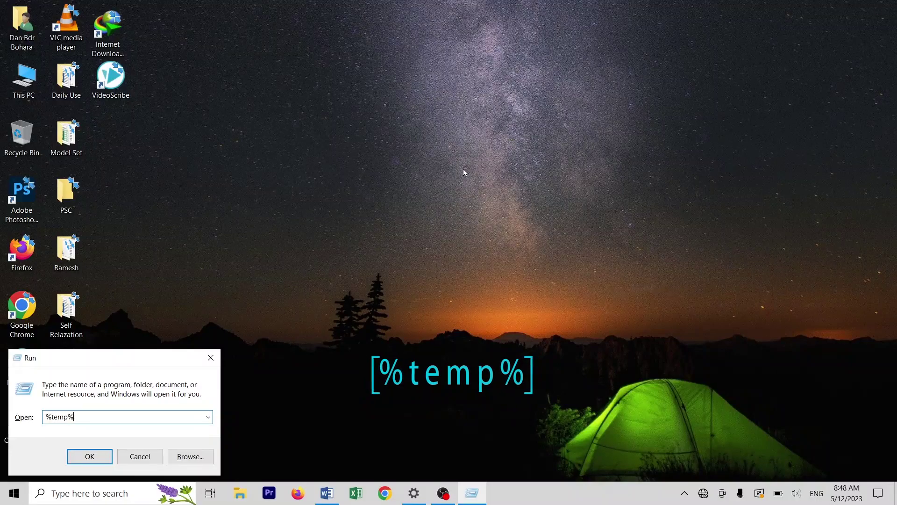
key(Return)
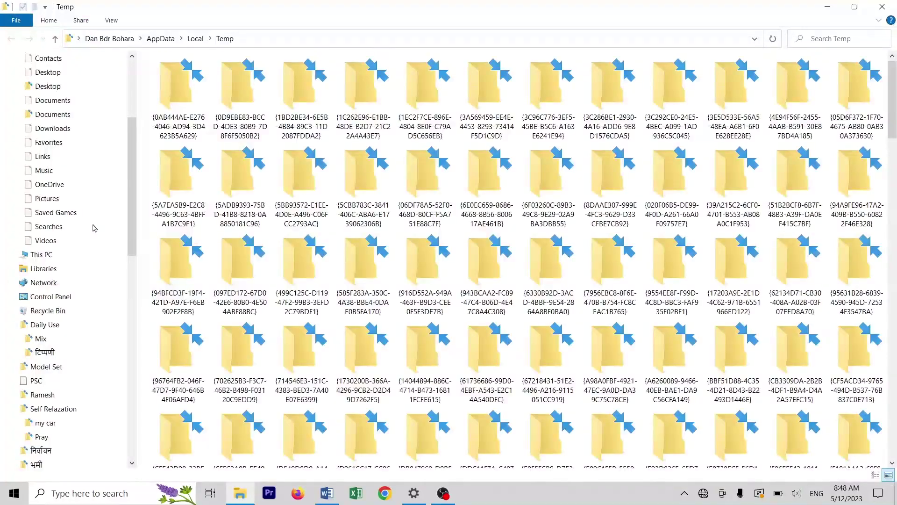
Permanently delete all items in the Temp folder
drag(895, 83, 896, 304)
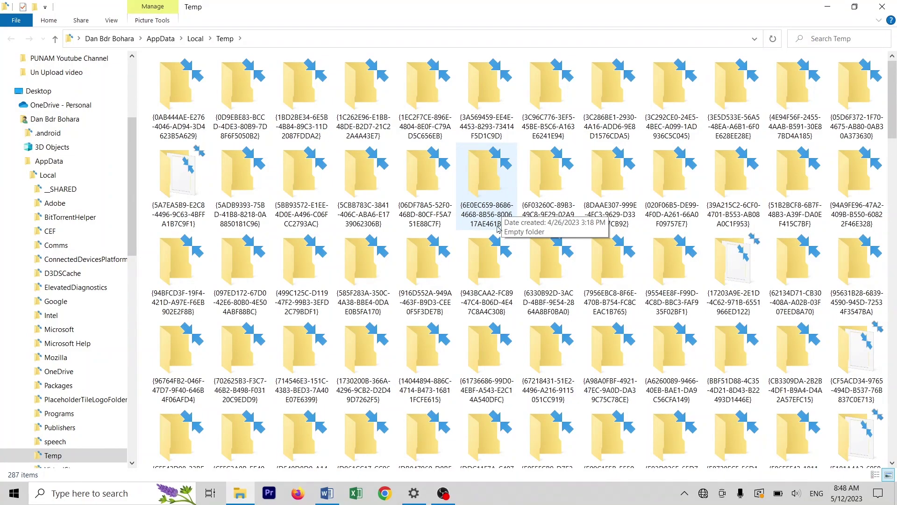
click(462, 210)
key(ctrl+a)
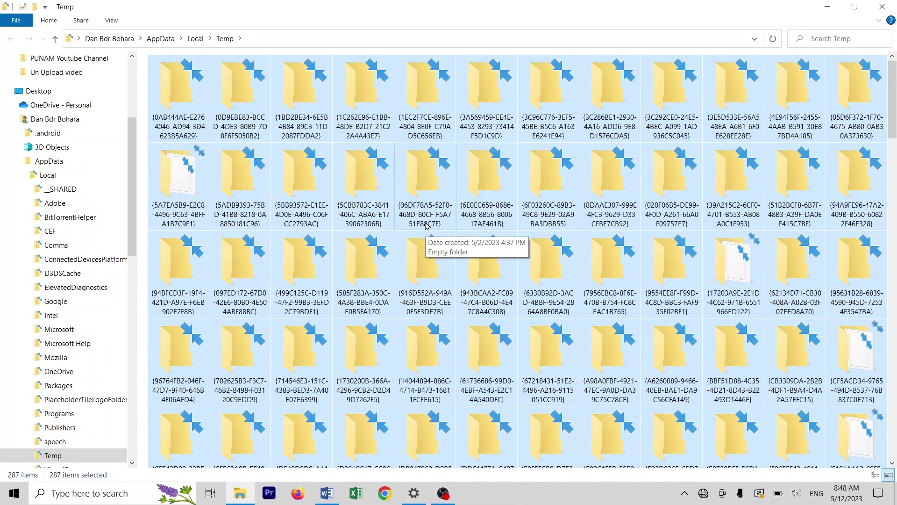
key(shift+Delete)
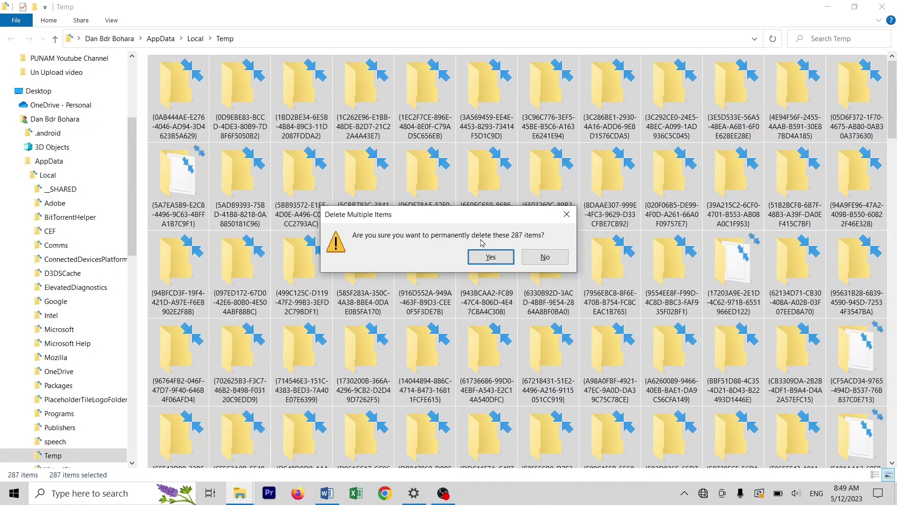
click(508, 263)
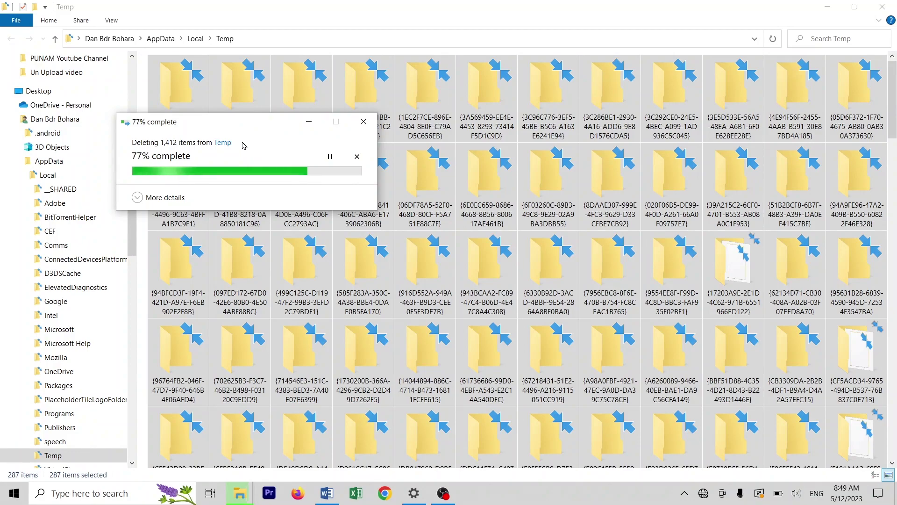
drag(274, 130, 401, 135)
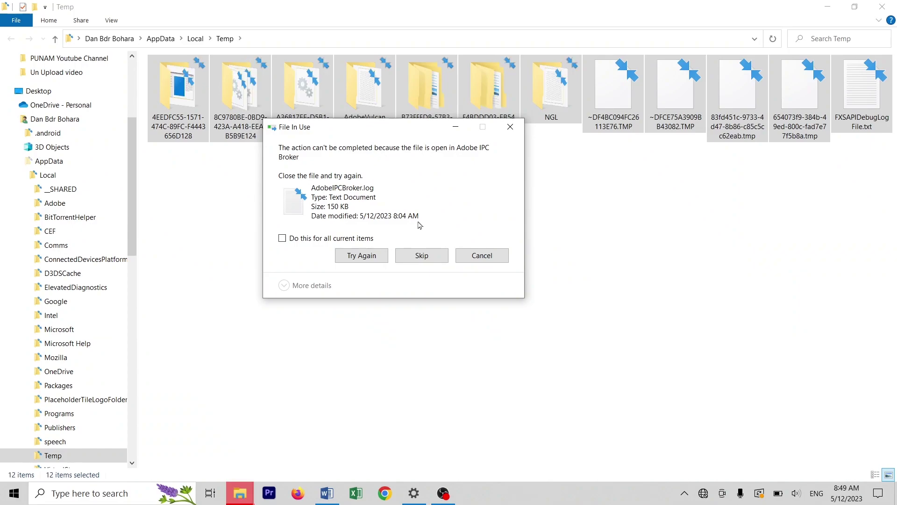
Cancel the deletion of the remaining files in use, clear the selection and minimize the Temp folder window
click(493, 261)
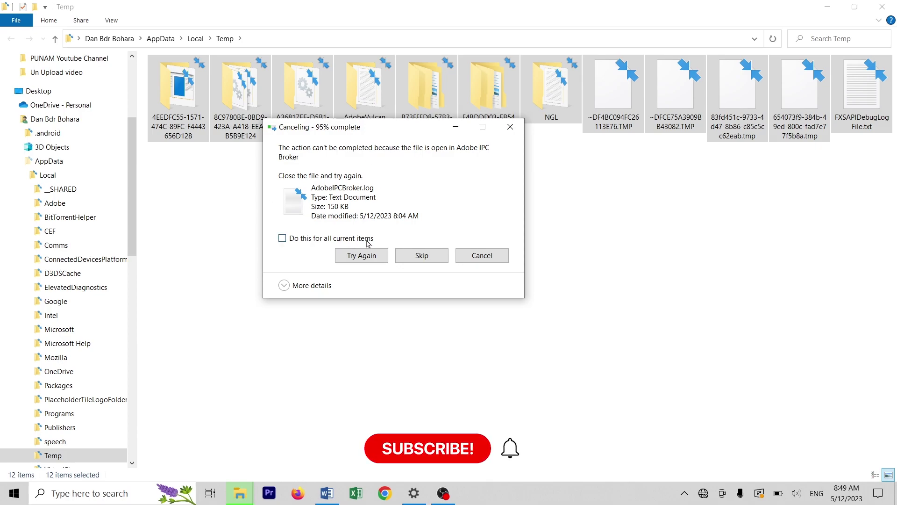
click(476, 255)
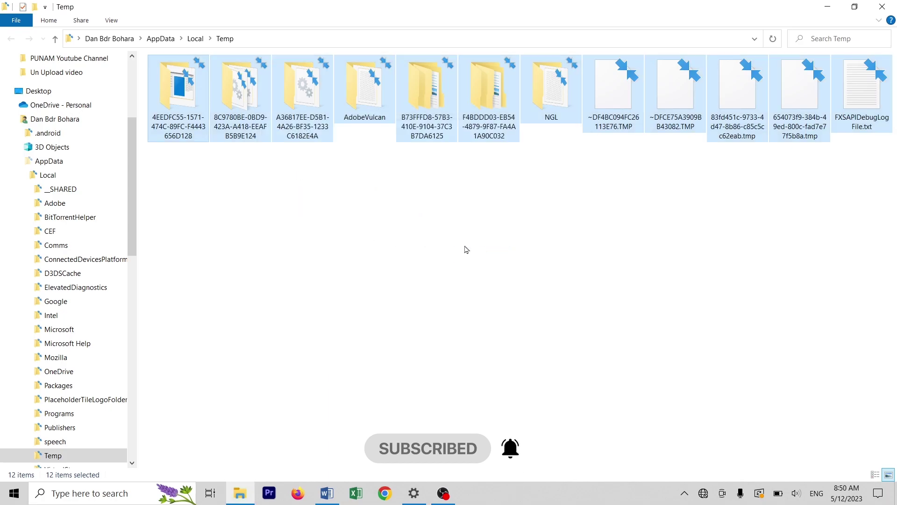
click(466, 249)
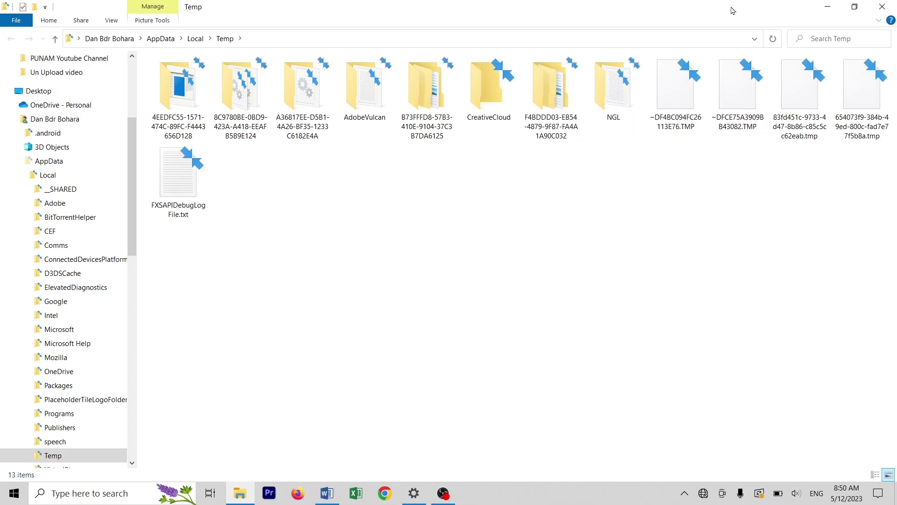
click(827, 6)
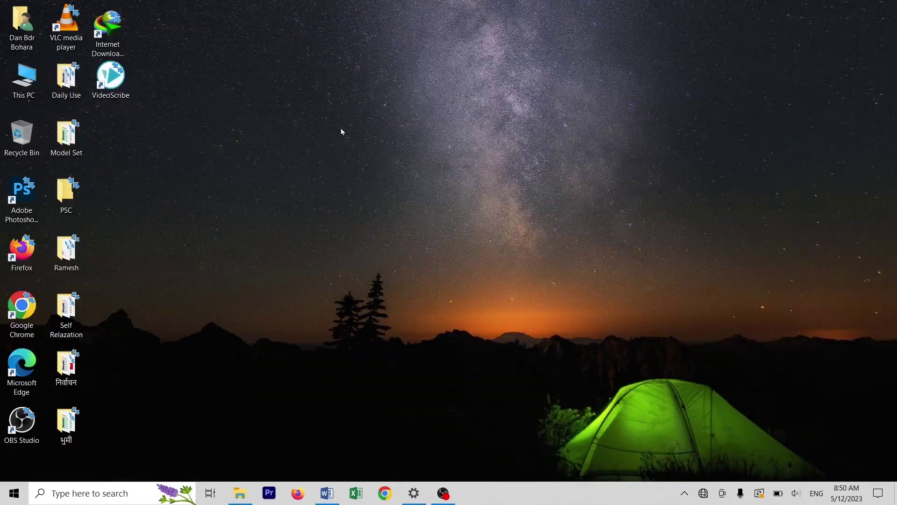
Refresh the desktop and open Windows.docx from the PSC folder
right_click(358, 115)
click(345, 153)
click(62, 188)
double_click(62, 188)
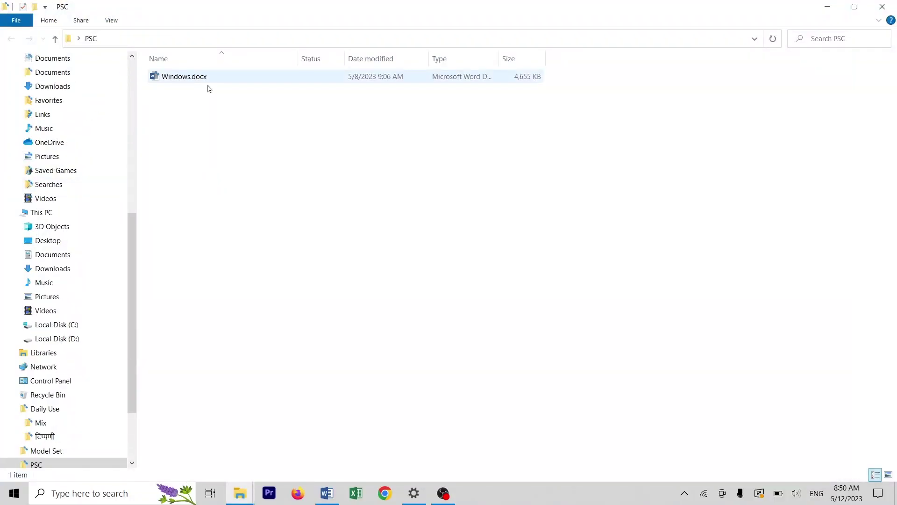
click(201, 77)
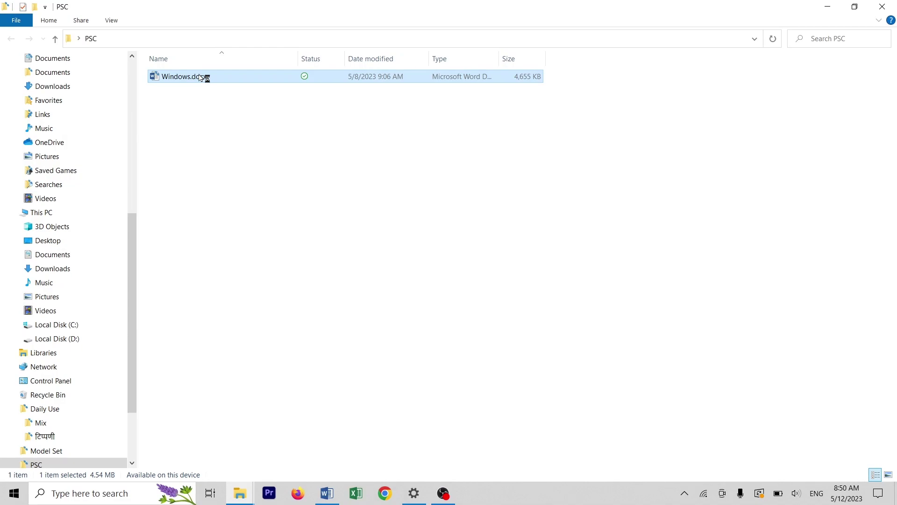
double_click(201, 77)
Enter the label "Q.1." in the blank document and paste the screenshot of the Temp folder below it
text(Q.n)
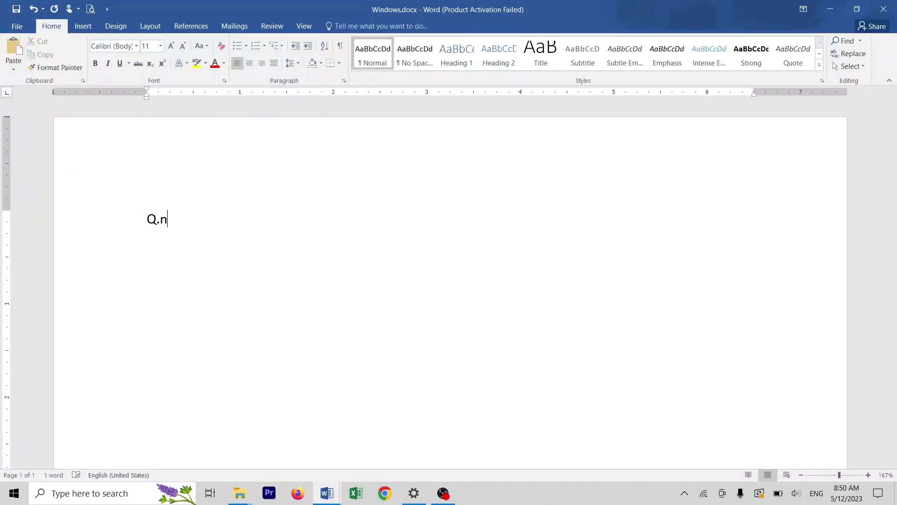
key(BackSpace)
text(1.)
key(ctrl+v)
scroll(347, 238, up, 1)
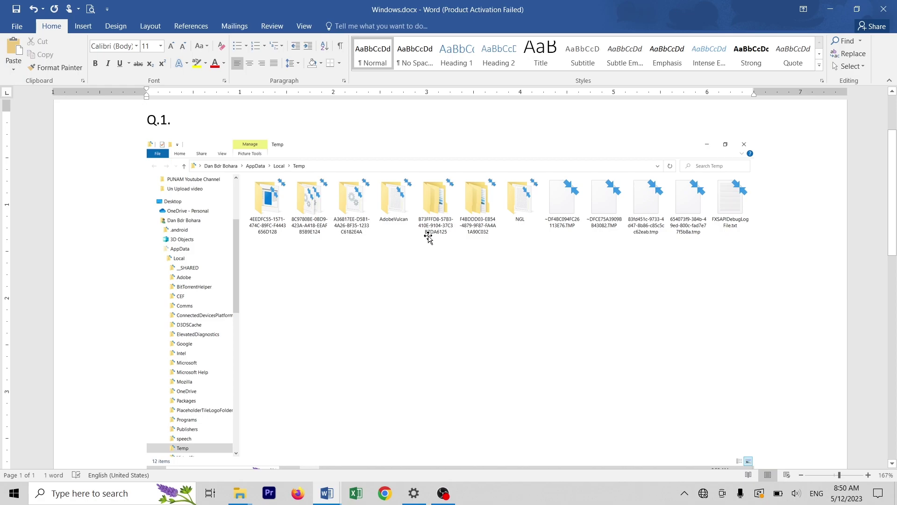
Minimize the answer document, the question list and the PSC folder window, dismissing the upload notification, and refresh the desktop
click(834, 5)
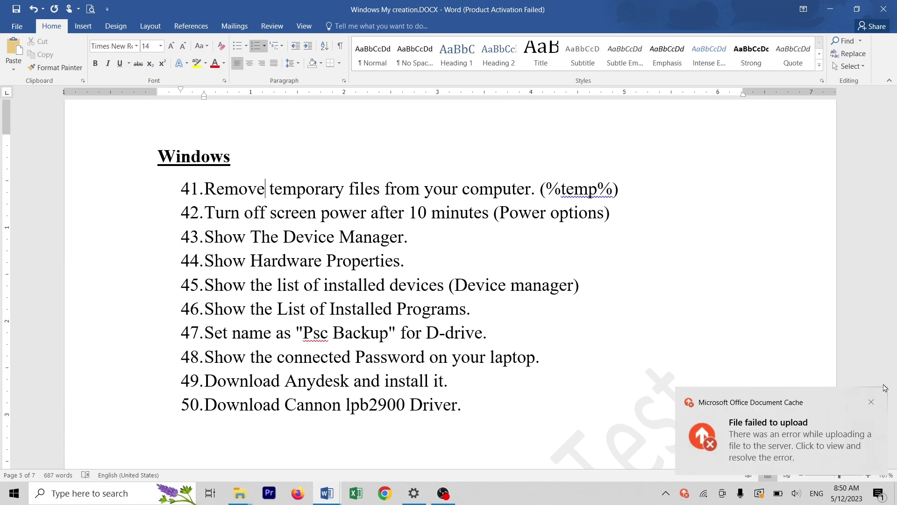
click(869, 399)
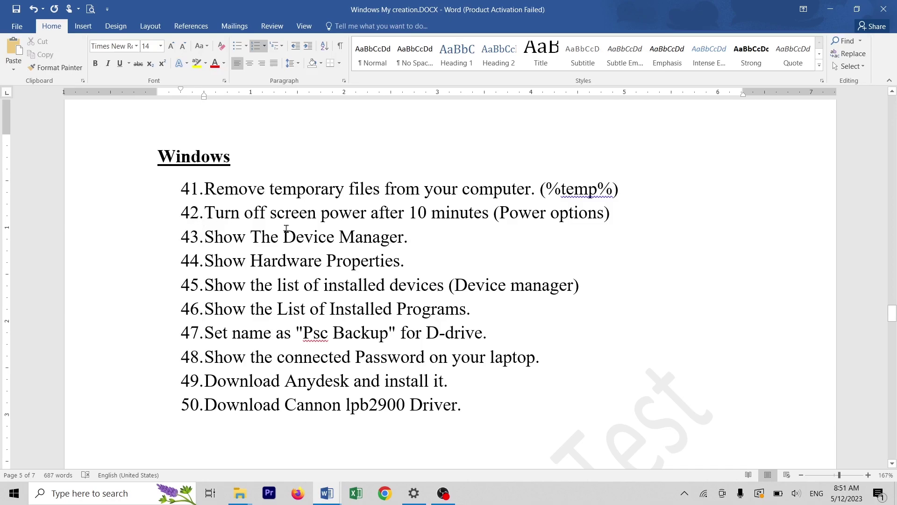
click(451, 255)
click(830, 9)
click(462, 164)
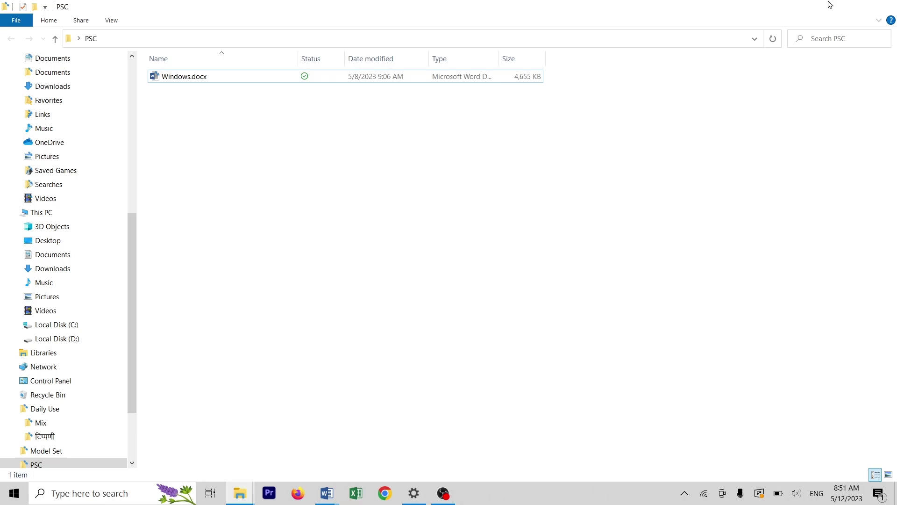
click(829, 4)
right_click(406, 231)
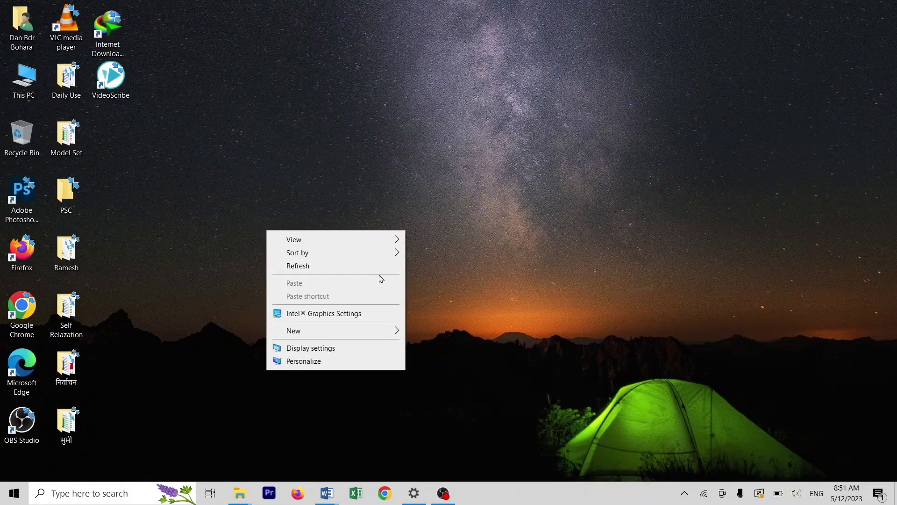
click(362, 264)
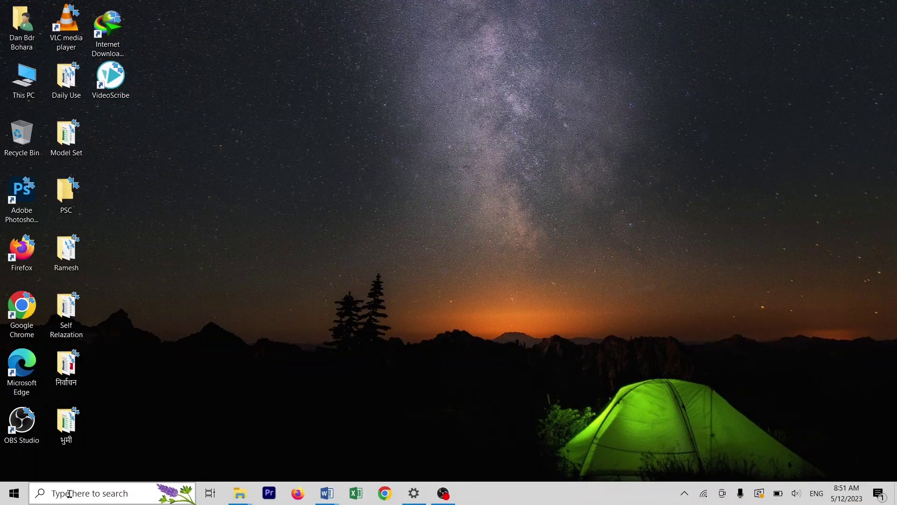
Open the power options and set the screen to turn off after 10 minutes both on battery power and when plugged in
right_click(12, 490)
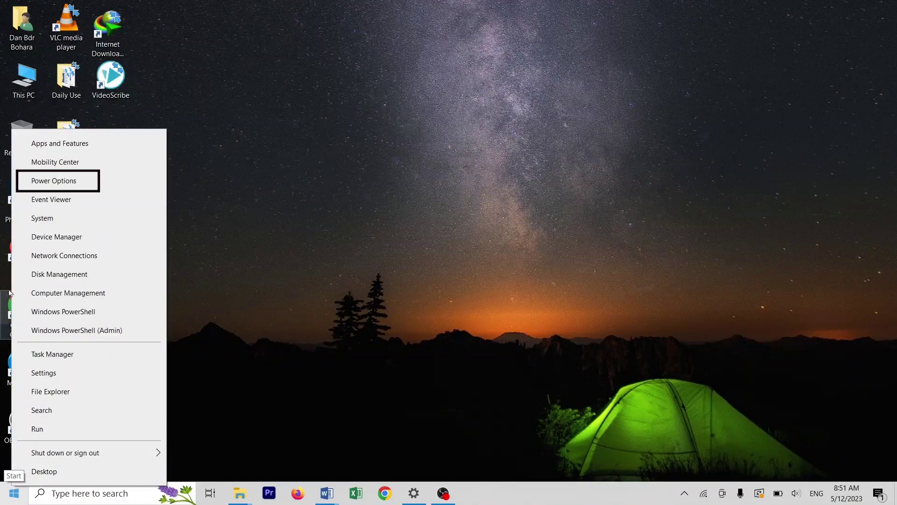
click(54, 181)
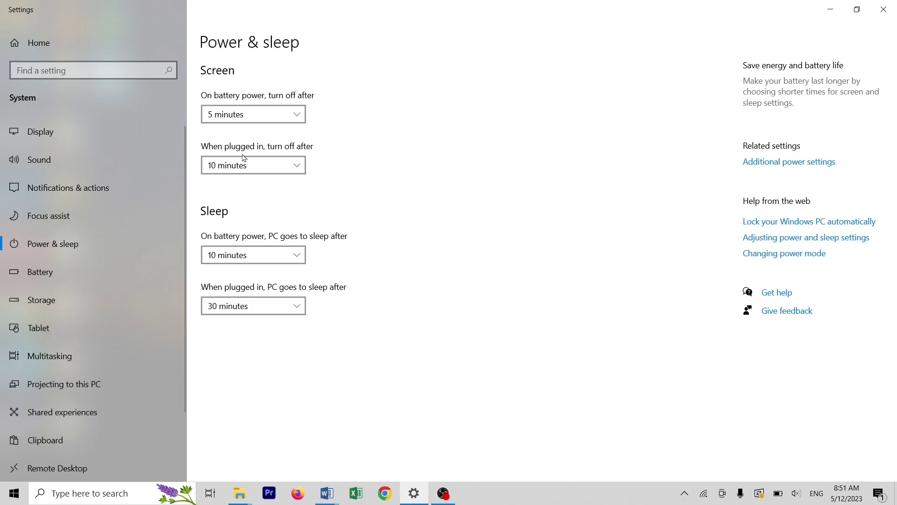
click(243, 115)
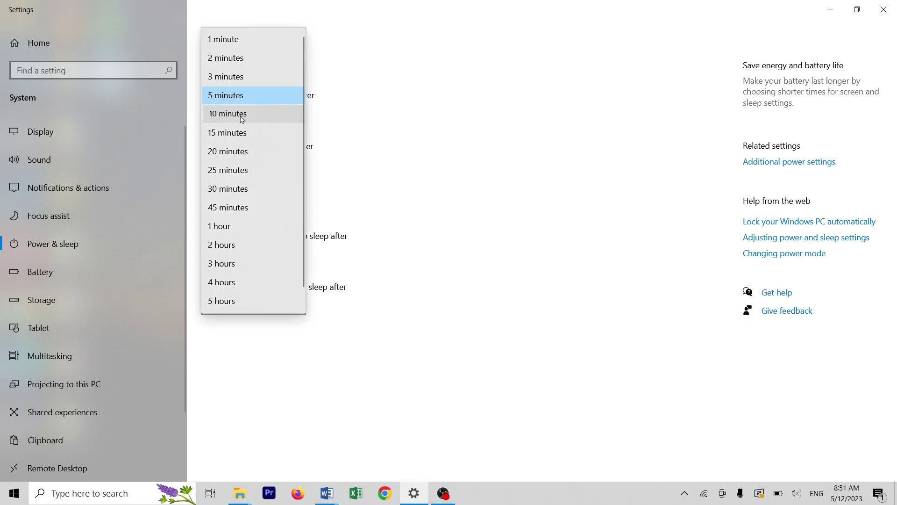
click(243, 119)
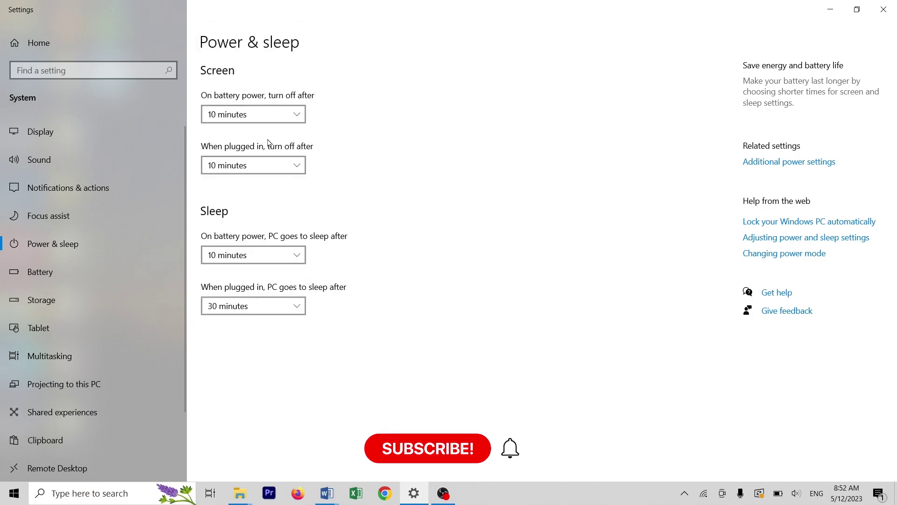
click(256, 169)
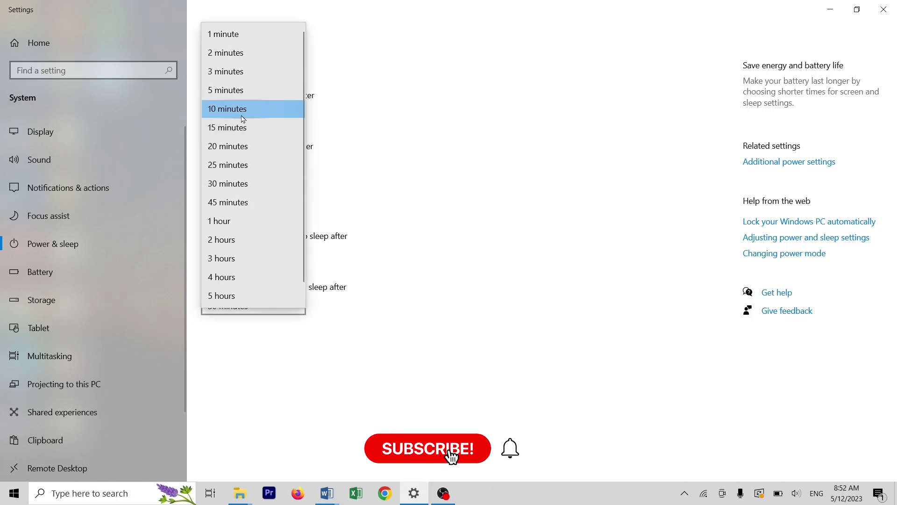
click(243, 118)
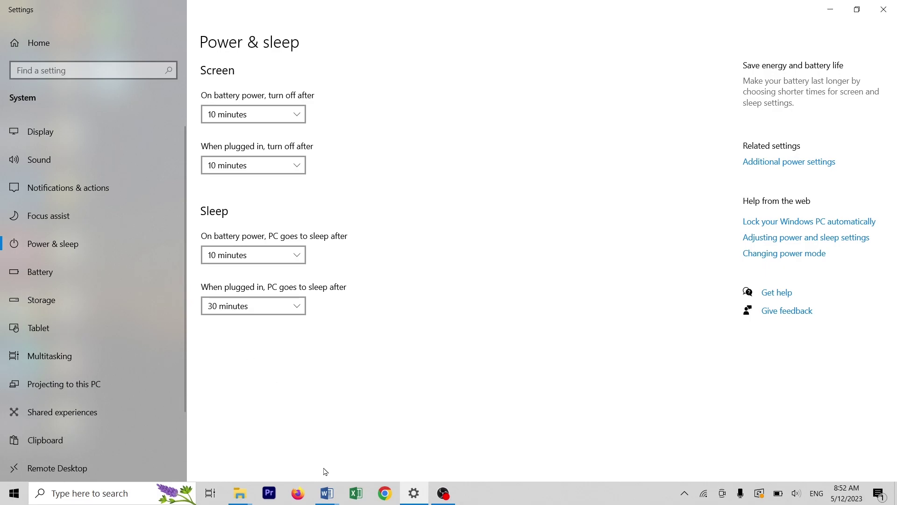
Add the label "Q. 2" below the first screenshot in Windows.docx, paste the Power & sleep screenshot under it and continue onto a new page
click(327, 493)
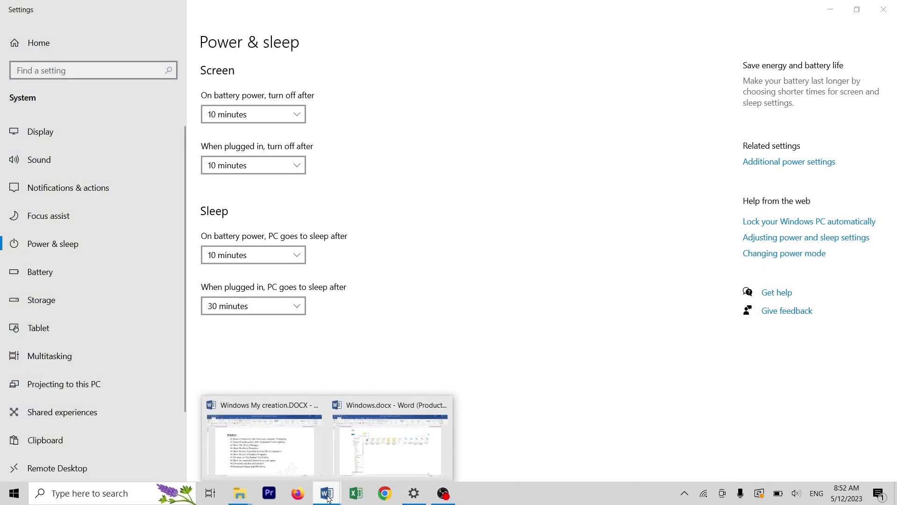
click(388, 444)
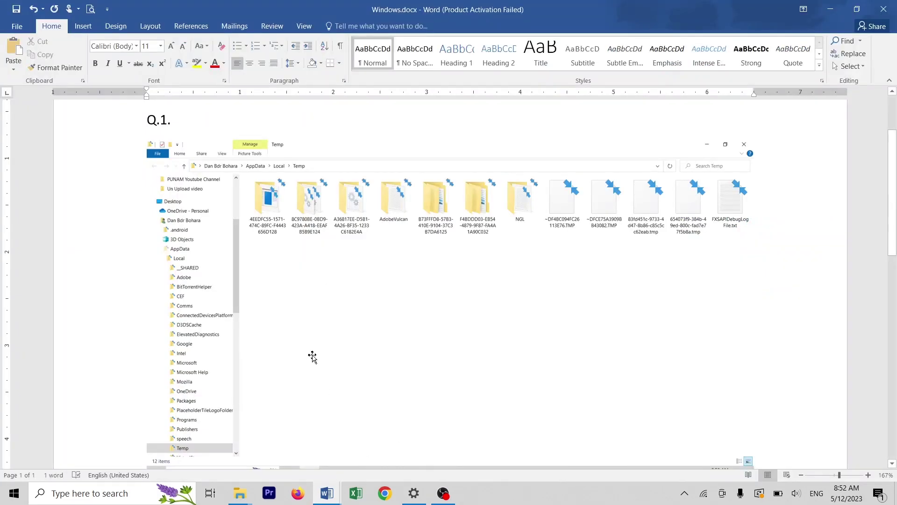
scroll(853, 311, down, 4)
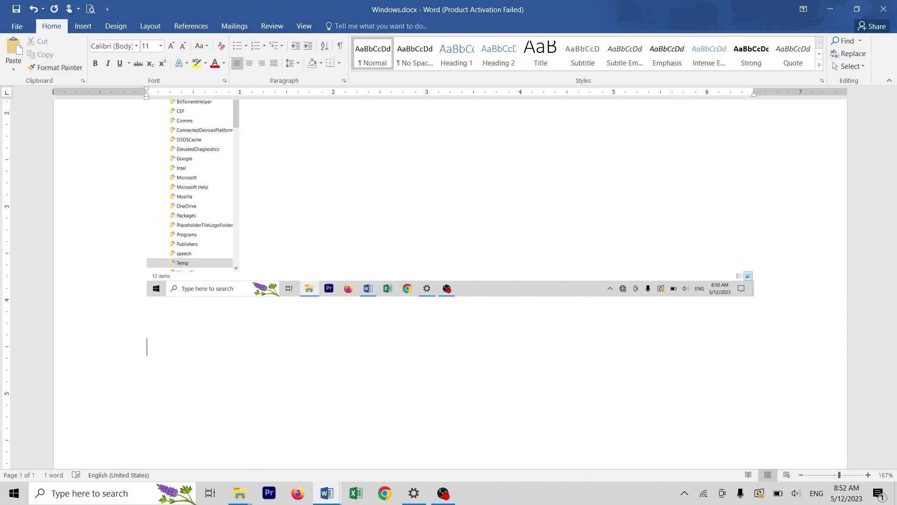
text(Q. 2)
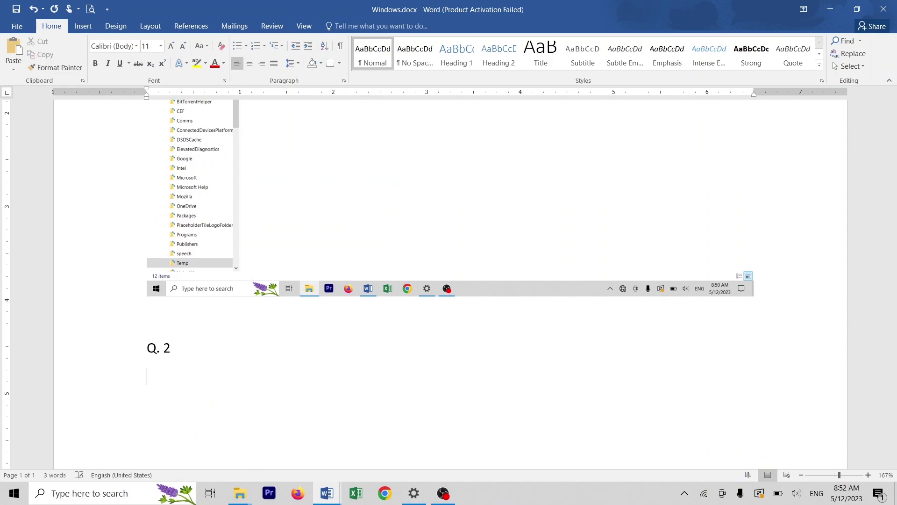
key(ctrl+v)
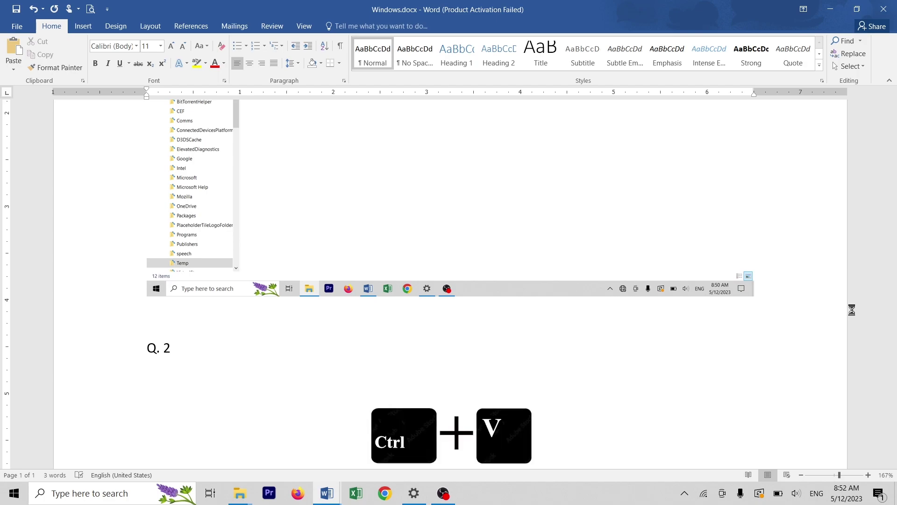
scroll(563, 295, up, 1)
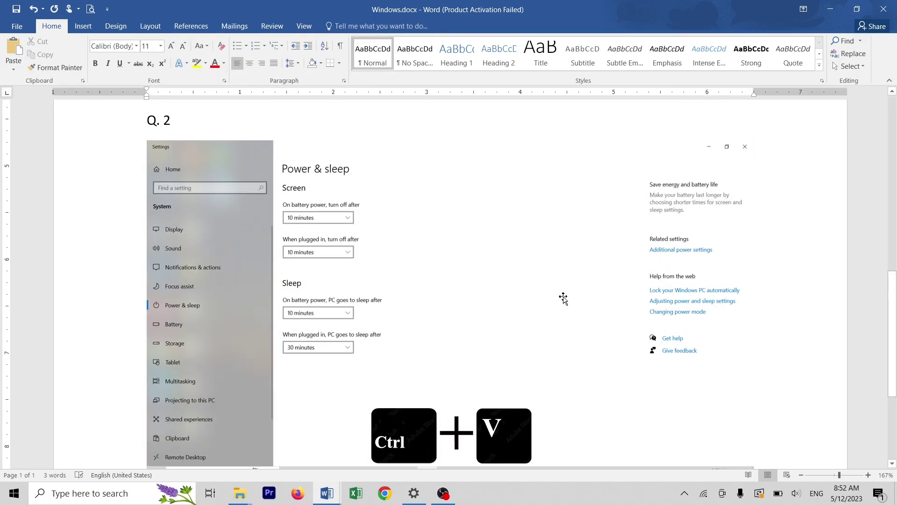
scroll(563, 299, down, 2)
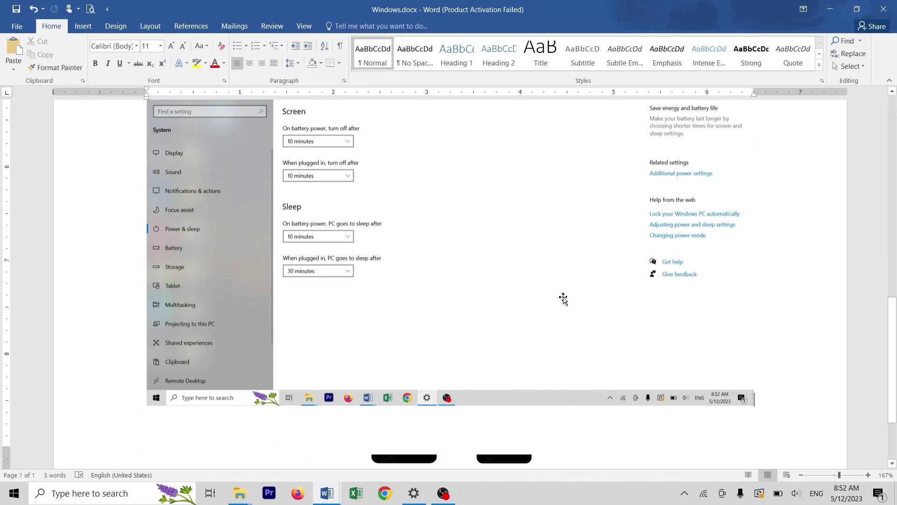
key(alt+Return)
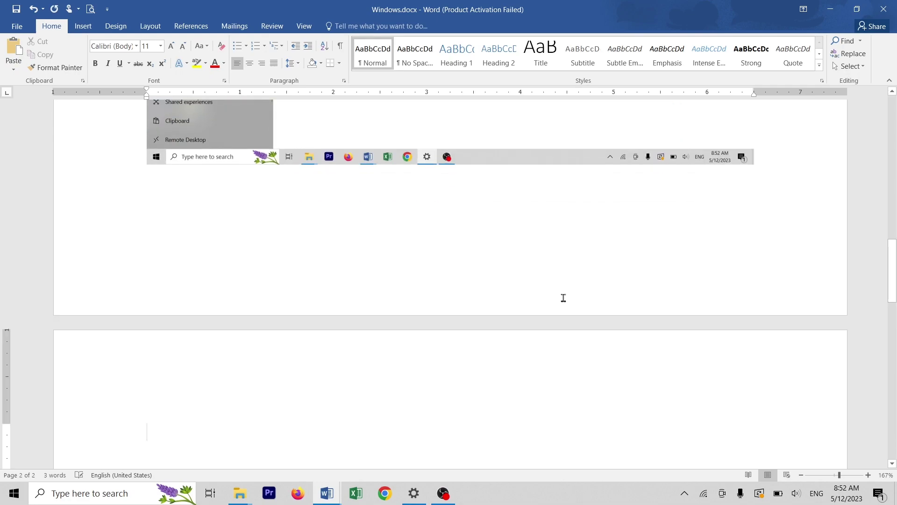
scroll(275, 448, down, 2)
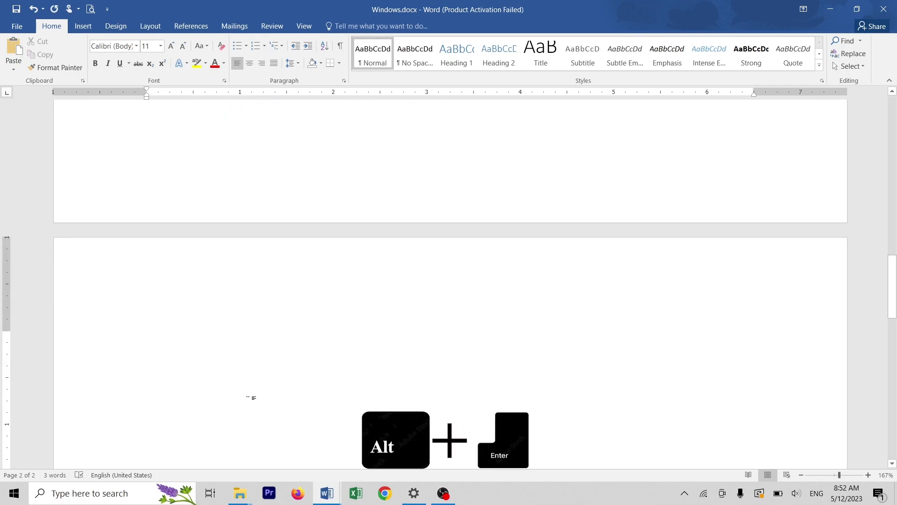
Minimize the answer document, close the Power & sleep settings and check the next task in the Windows My creation.DOCX question list
click(828, 5)
click(891, 5)
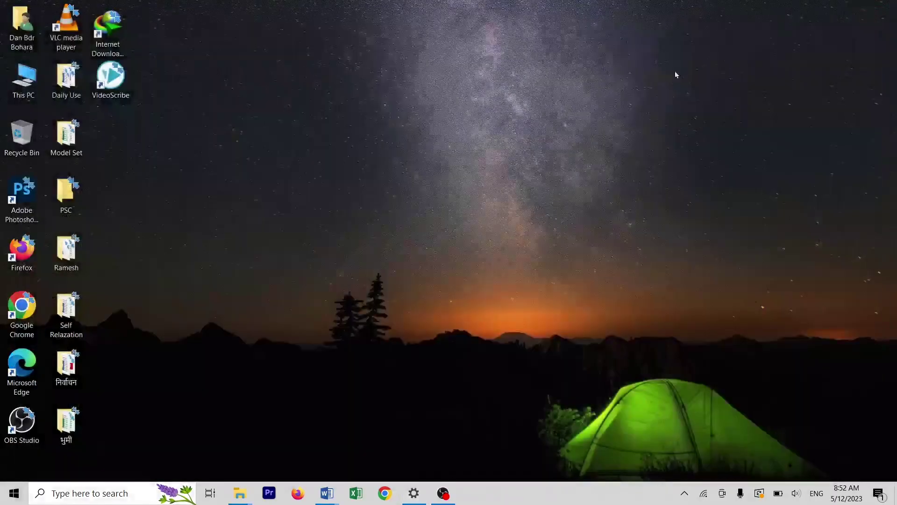
click(327, 492)
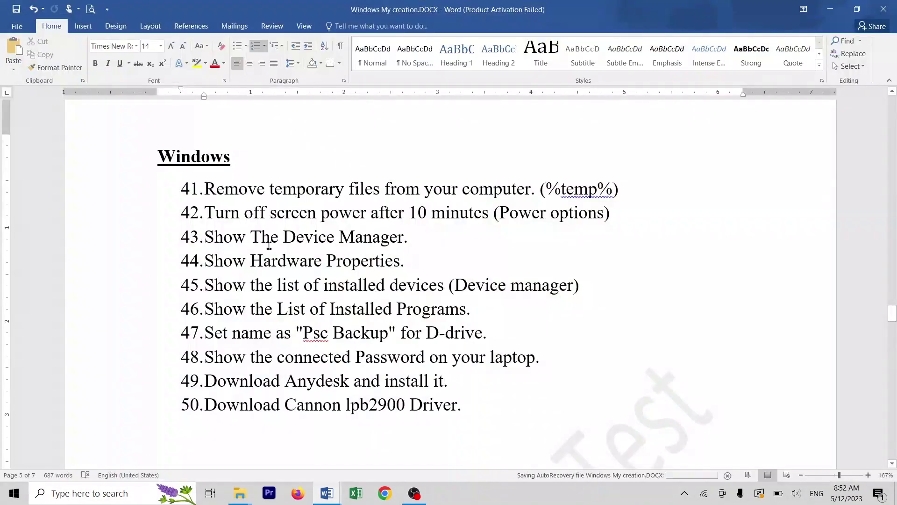
click(831, 9)
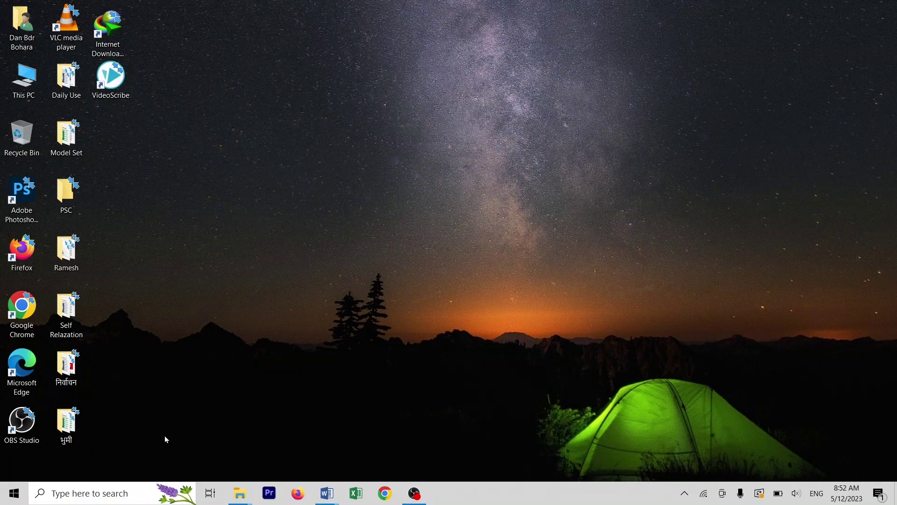
Open Device Manager, maximize it to capture its device list, and close it
right_click(10, 498)
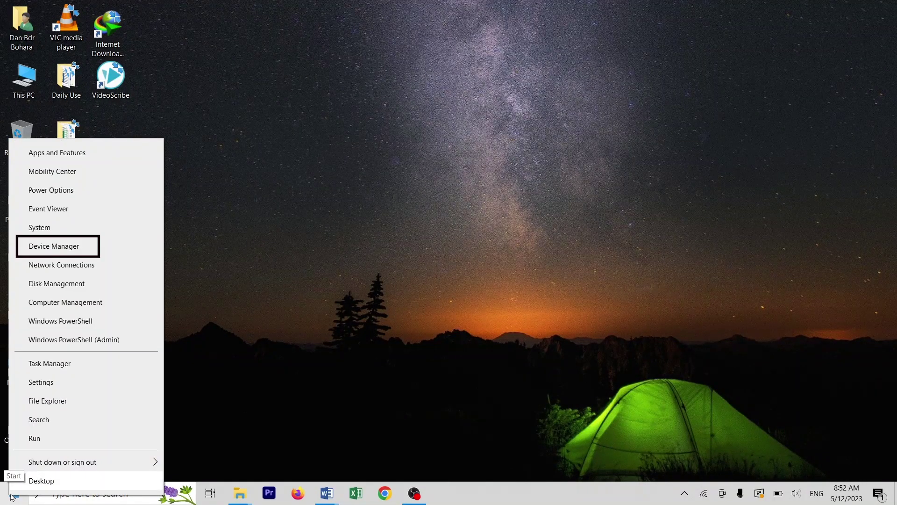
click(64, 253)
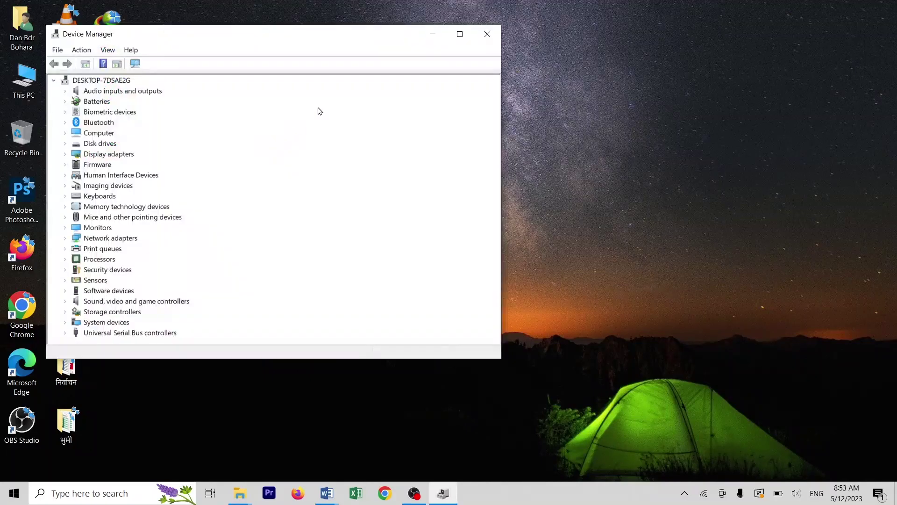
click(459, 32)
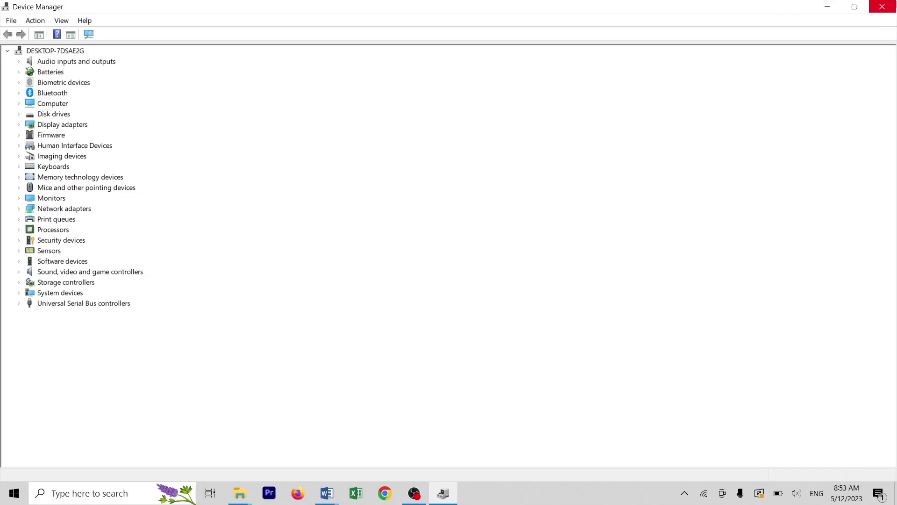
click(882, 7)
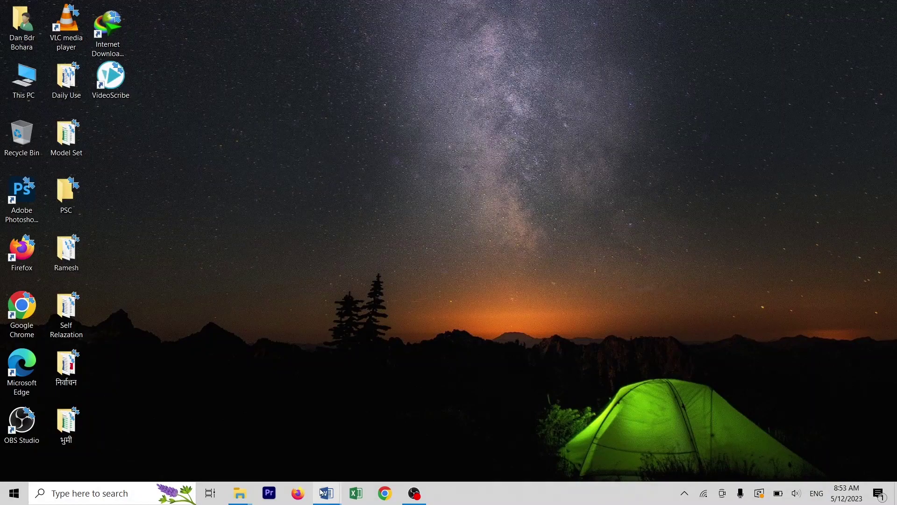
Enter the label "Q. 3." on the second page of Windows.docx and paste the Device Manager screenshot below it
mouse_move(326, 493)
click(380, 421)
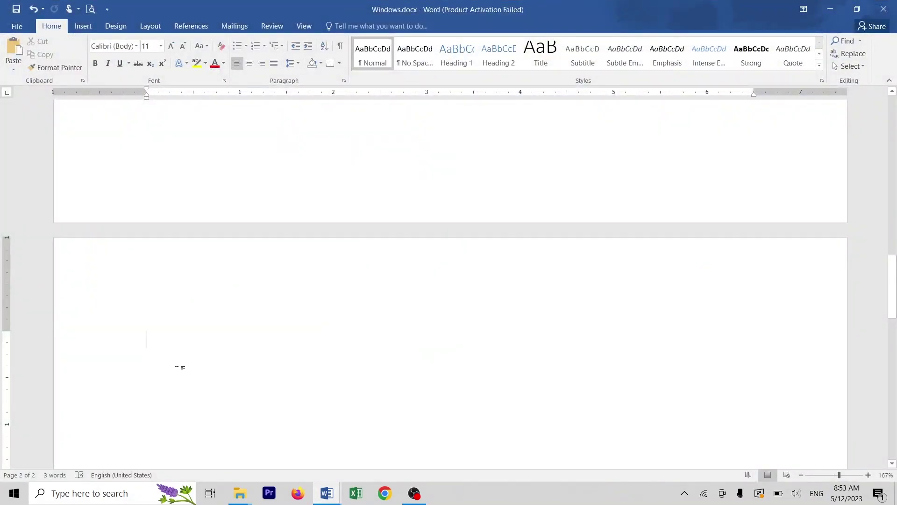
text(Q. 33)
key(BackSpace)
text(.)
key(Return)
key(ctrl+v)
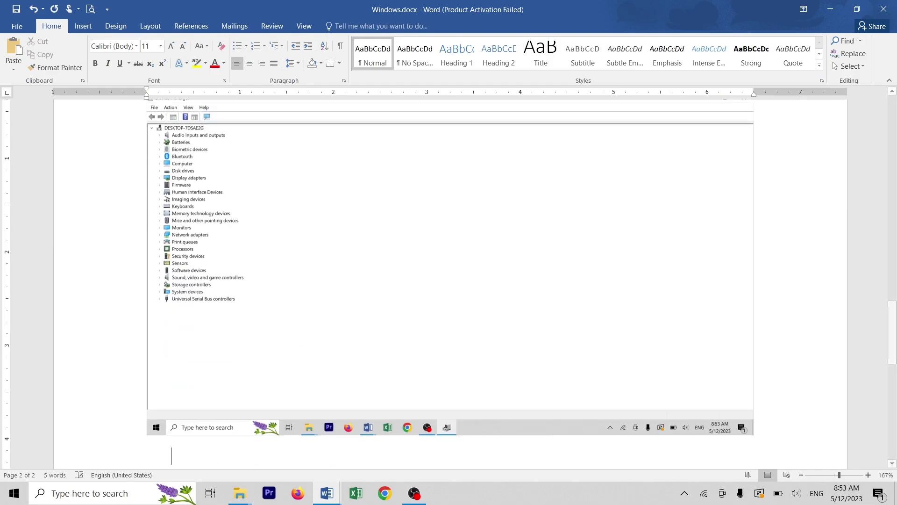
Add the label "Q. 4" below the Device Manager screenshot and minimize the answer document
key(Return)
text(Q. 4)
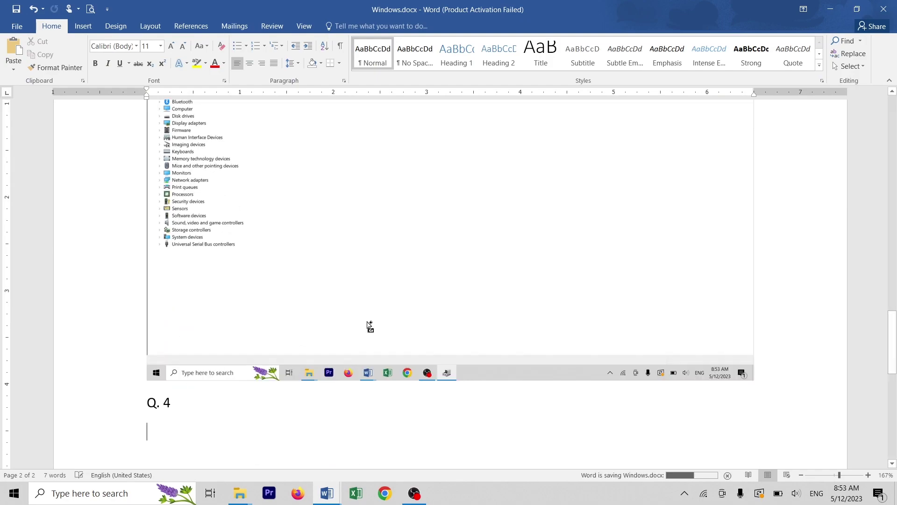
click(839, 10)
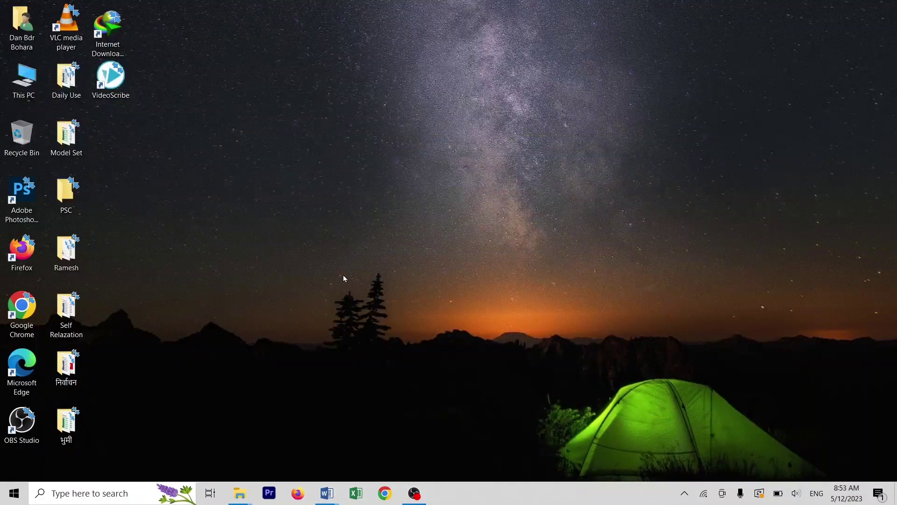
Review question 44 about hardware properties in the question list, minimize the list and refresh the desktop
mouse_move(326, 491)
click(257, 446)
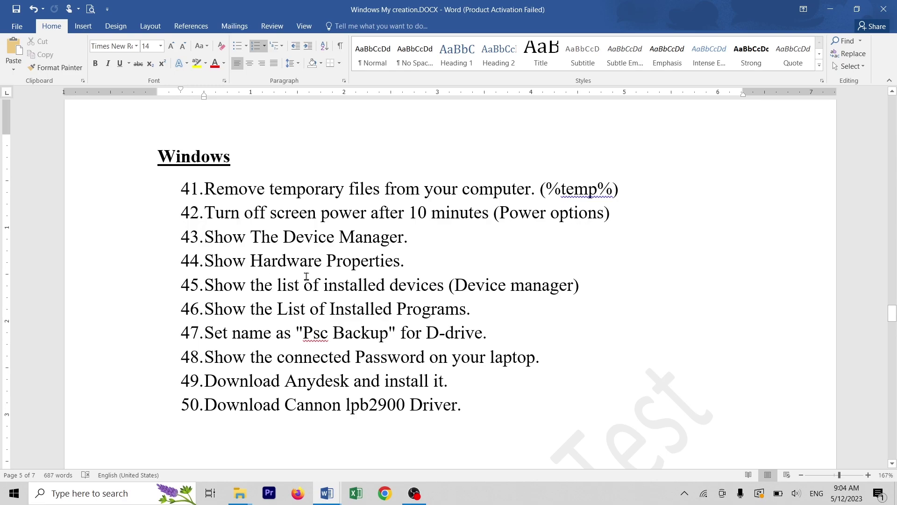
drag(425, 258, 209, 259)
click(326, 260)
drag(411, 261, 196, 261)
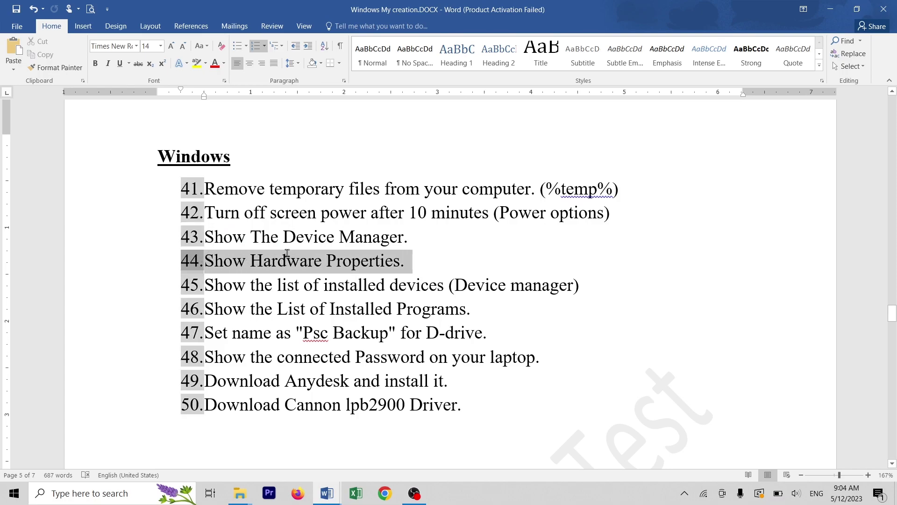
click(286, 254)
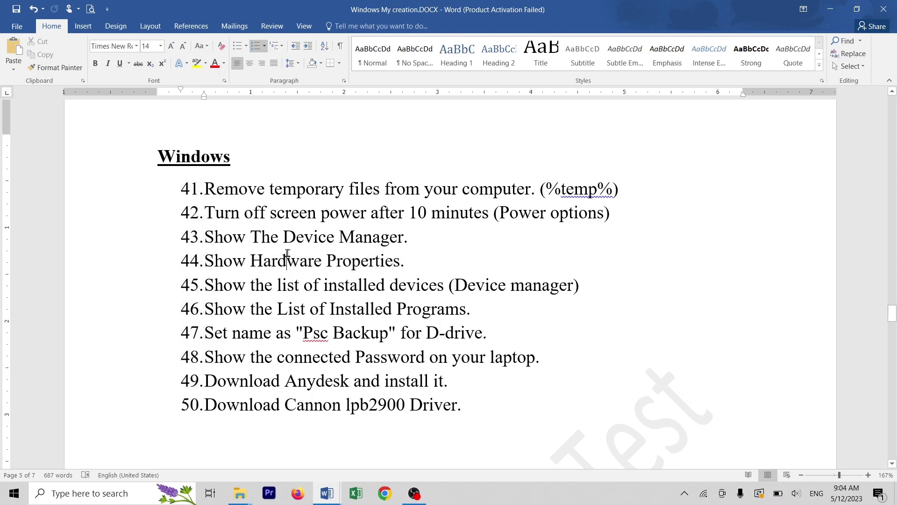
click(831, 12)
right_click(441, 192)
click(396, 234)
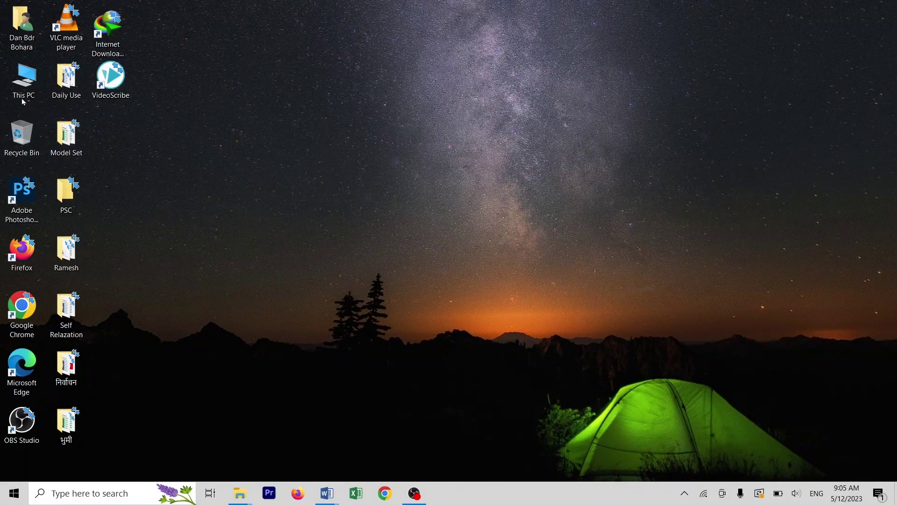
Open the system's About page with the device specifications, capture a screenshot of it and close Settings
right_click(13, 70)
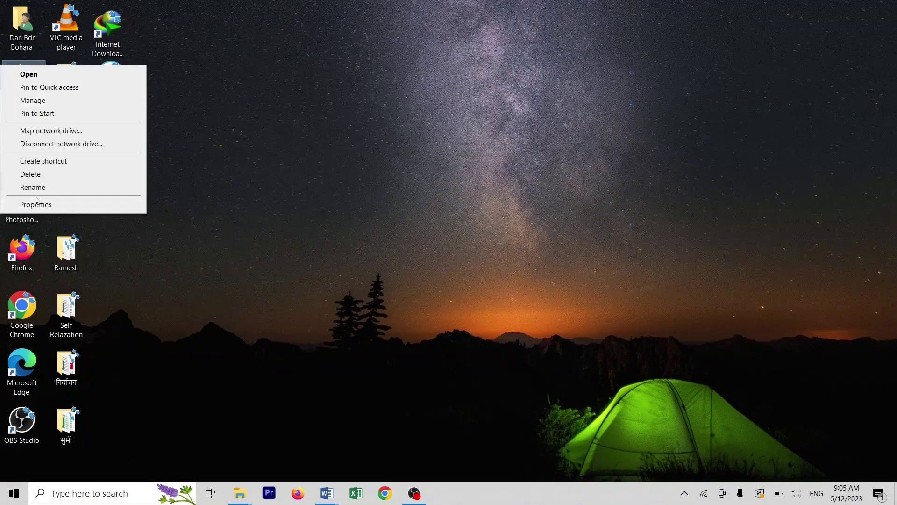
click(351, 158)
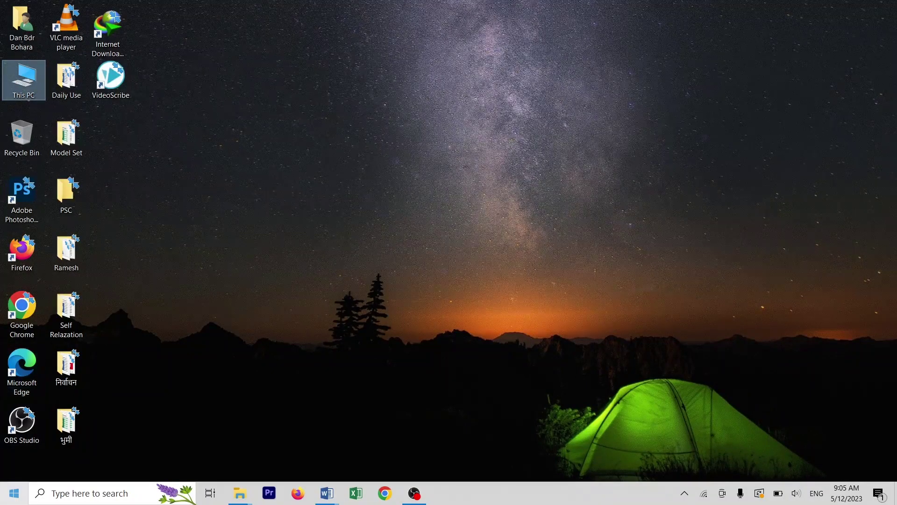
right_click(2, 503)
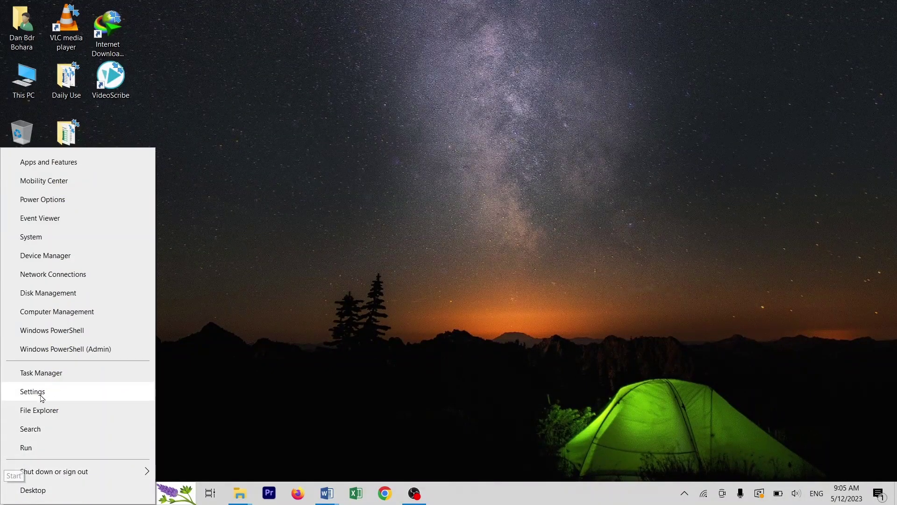
click(43, 244)
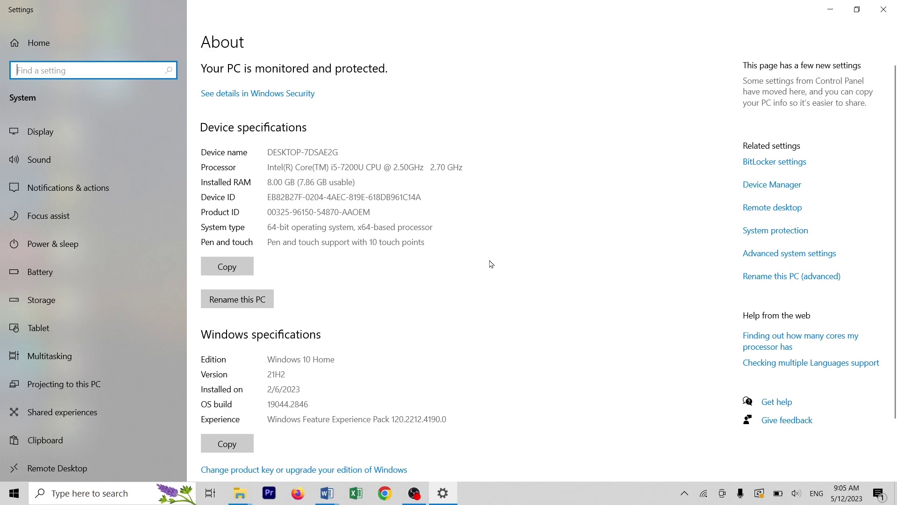
key(Print)
click(884, 9)
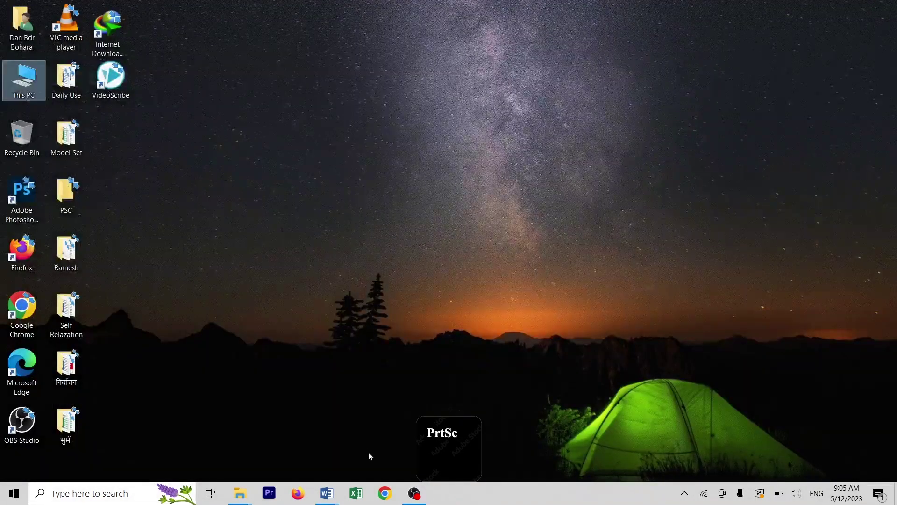
Paste the About page screenshot below the "Q. 4" label in Windows.docx and add the label "Q.5" on a new page
click(329, 490)
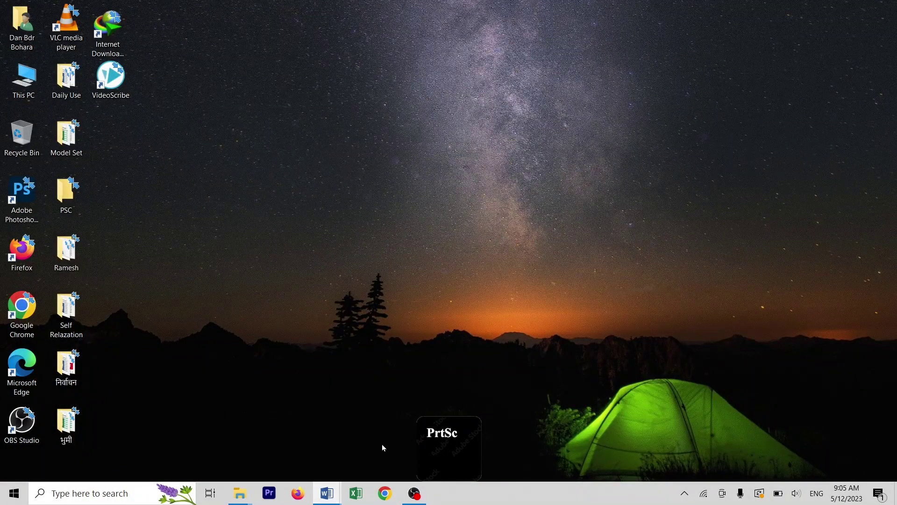
key(ctrl+v)
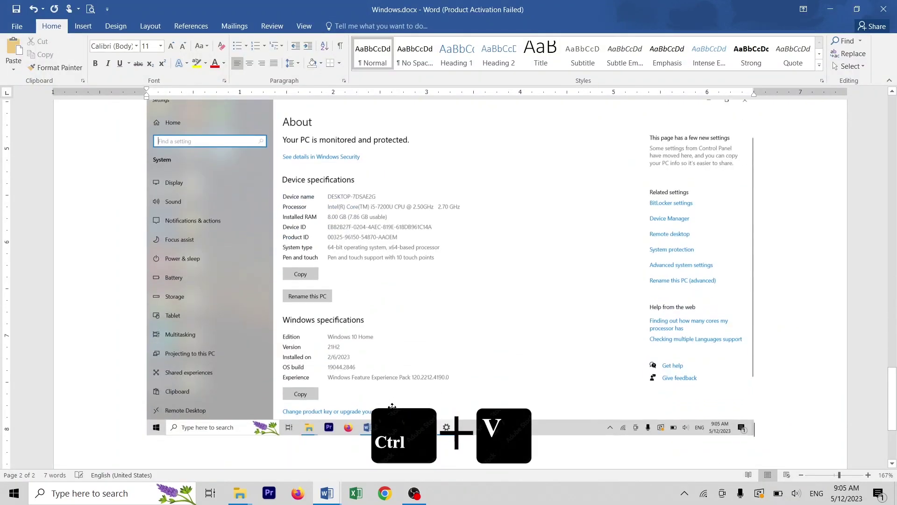
key(Return)
text(Q.5)
key(Home)
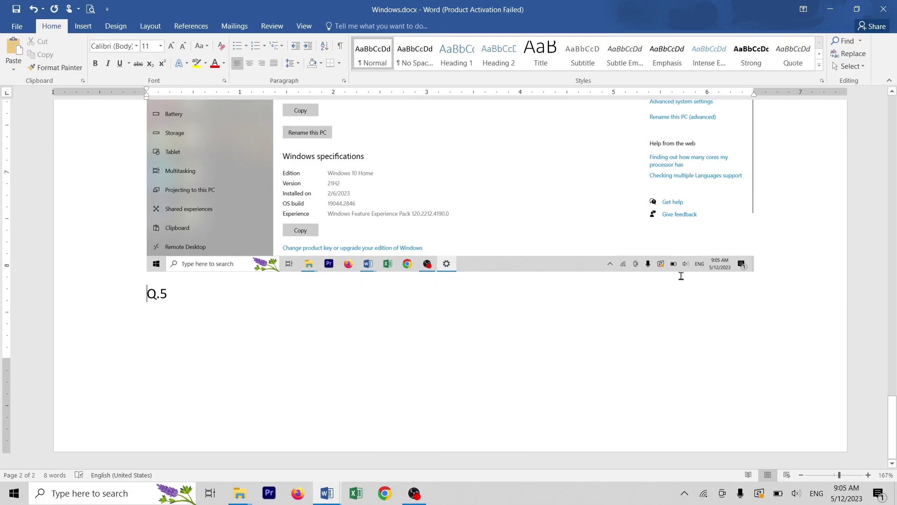
key(ctrl+Return)
scroll(246, 369, down, 3)
Bold the words "installed devices" in question 45 of the question list and minimize the list
click(327, 493)
click(264, 449)
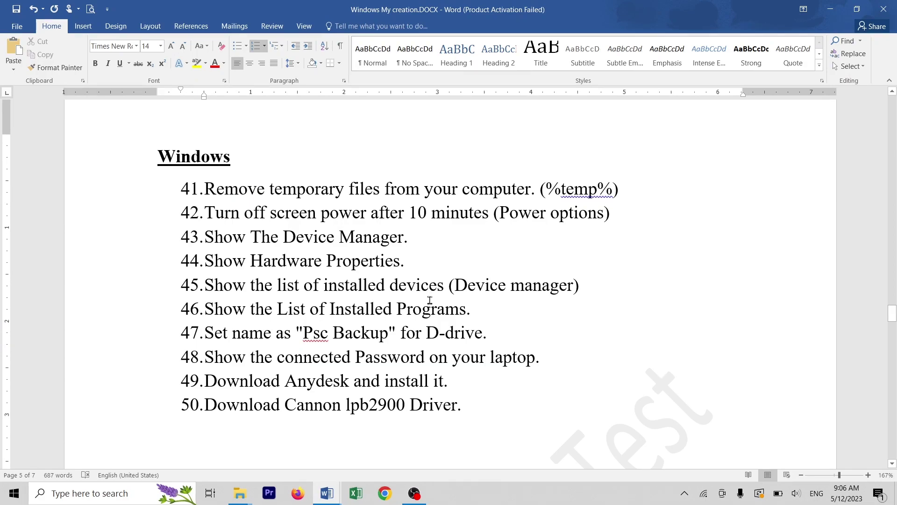
mouse_move(324, 285)
mouse_down()
mouse_move(426, 299)
mouse_move(341, 290)
mouse_up()
click(379, 295)
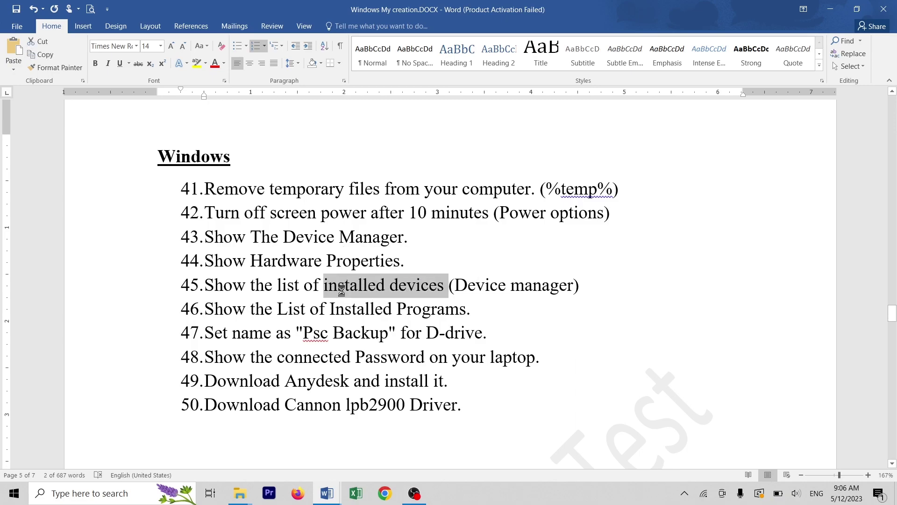
scroll(374, 257, down, 3)
key(ctrl+b)
scroll(506, 222, up, 2)
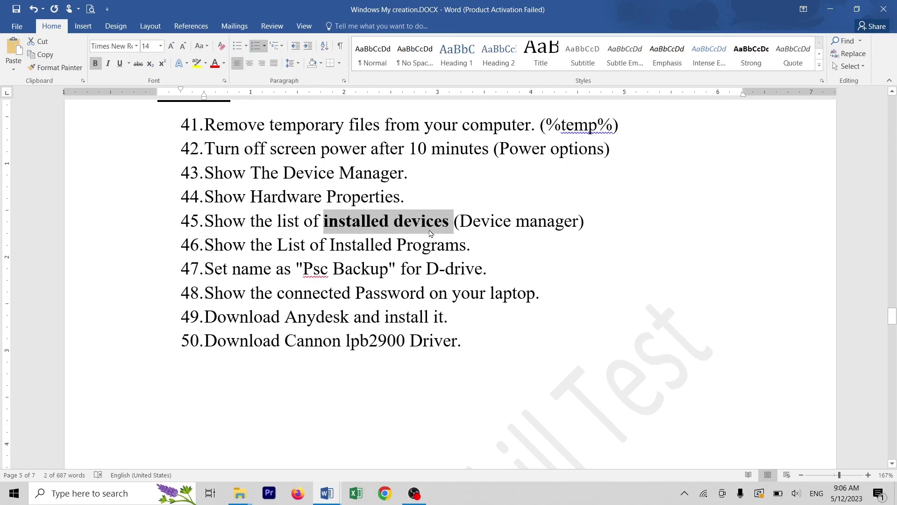
click(830, 10)
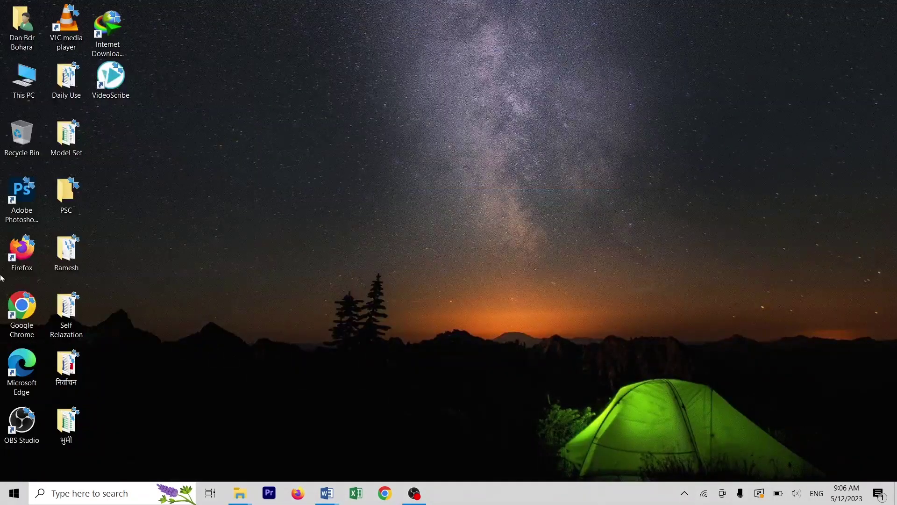
Refresh the desktop and open Device Manager in a maximized window
right_click(333, 189)
click(252, 218)
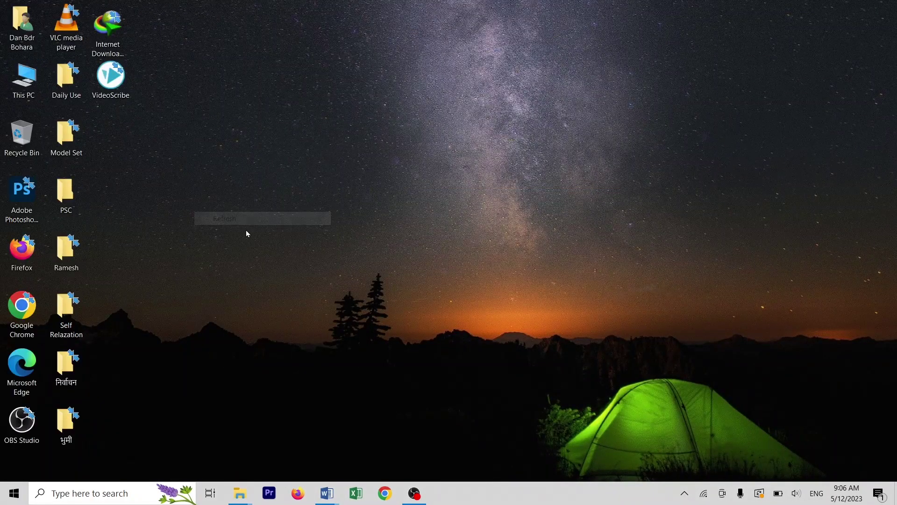
right_click(11, 497)
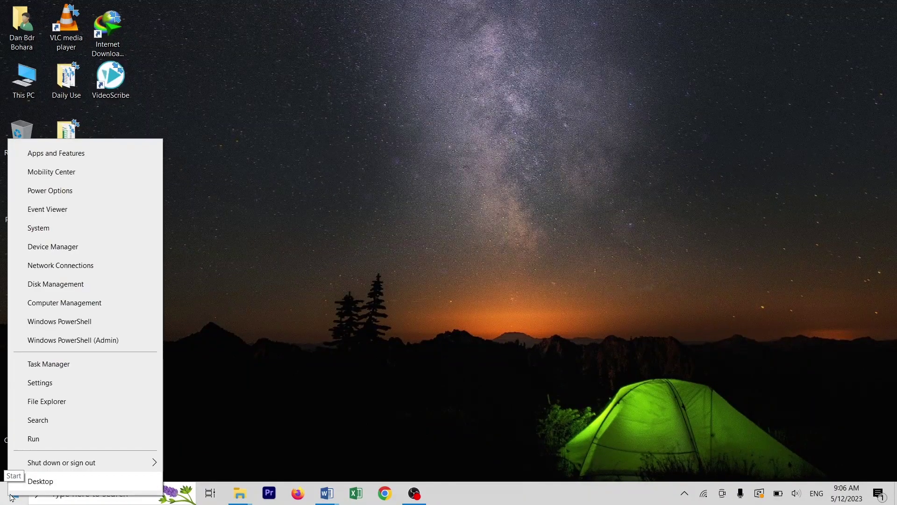
click(68, 249)
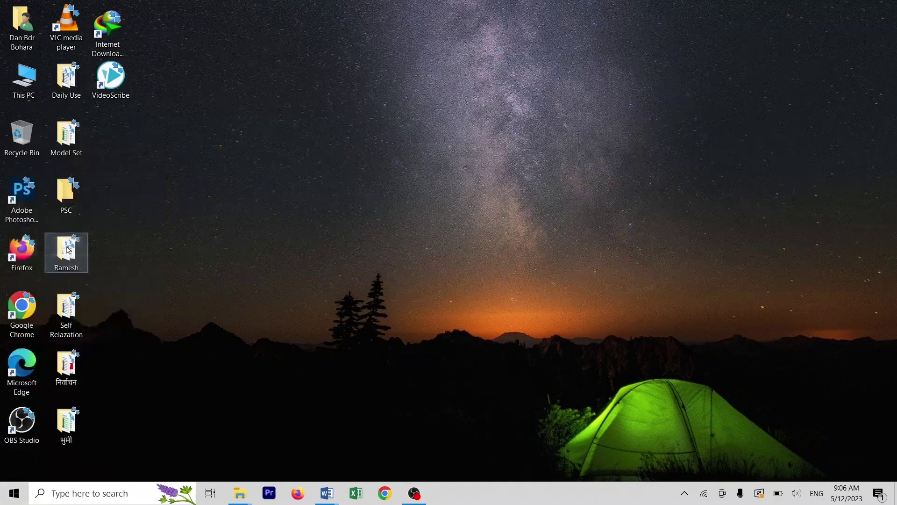
click(458, 32)
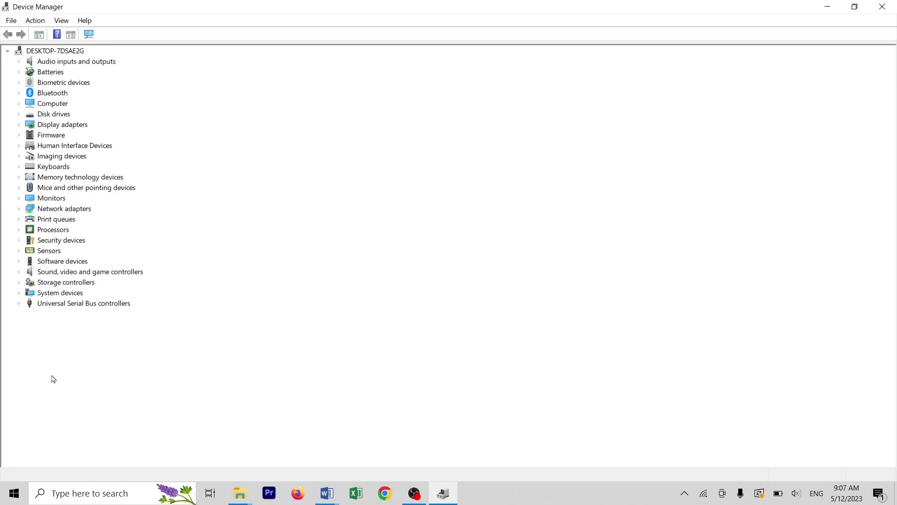
Expand the memory technology devices, keyboards and biometric devices categories, capture a screenshot and close Device Manager
click(18, 180)
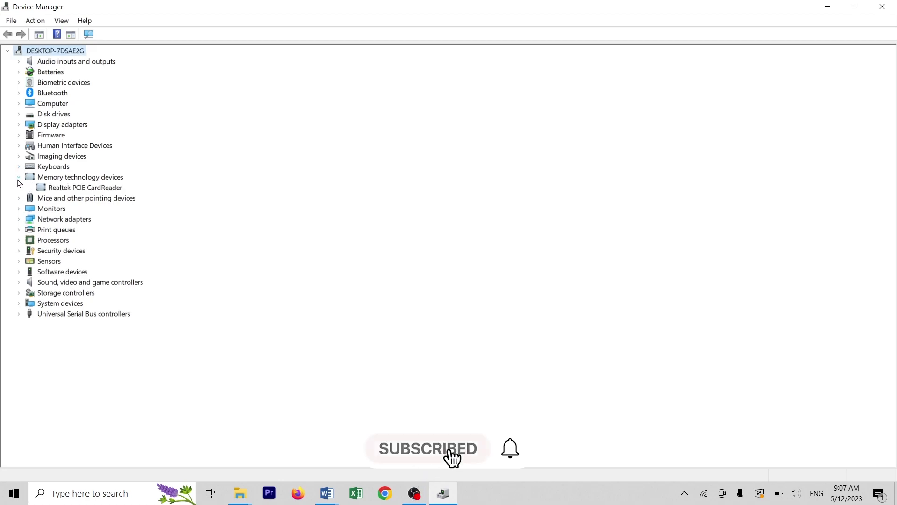
click(18, 167)
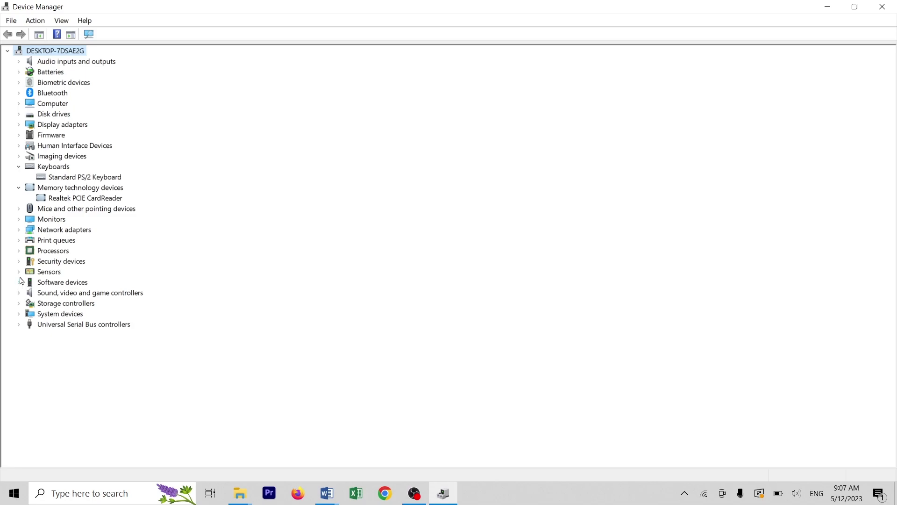
click(19, 83)
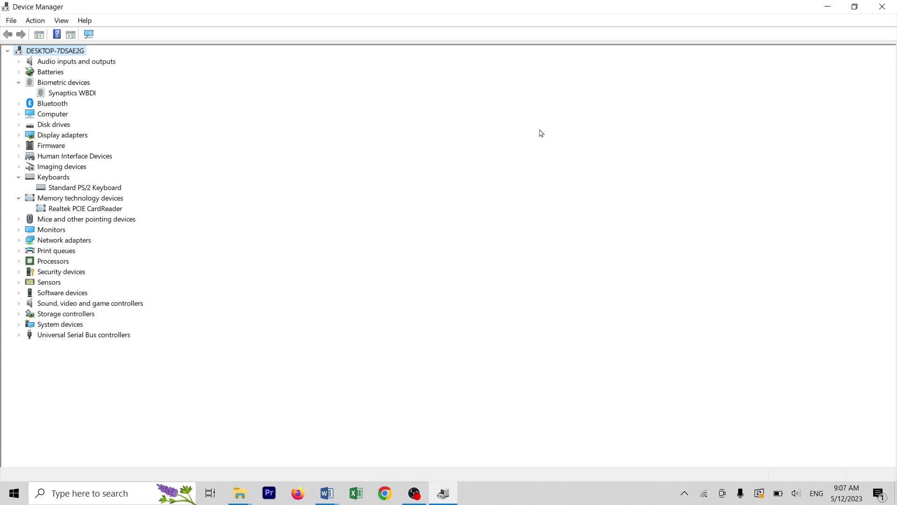
click(882, 7)
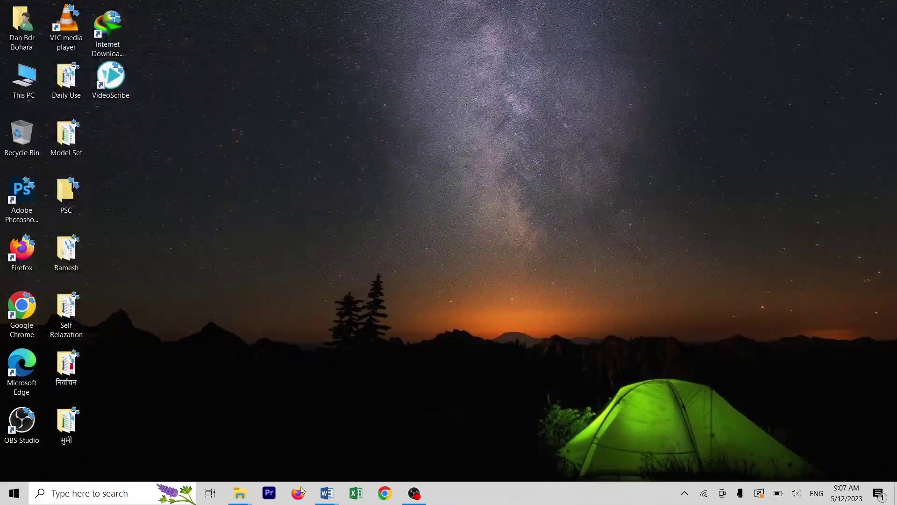
Paste the Device Manager screenshot below "Q.5" in Windows.docx and start the next question label
mouse_move(327, 493)
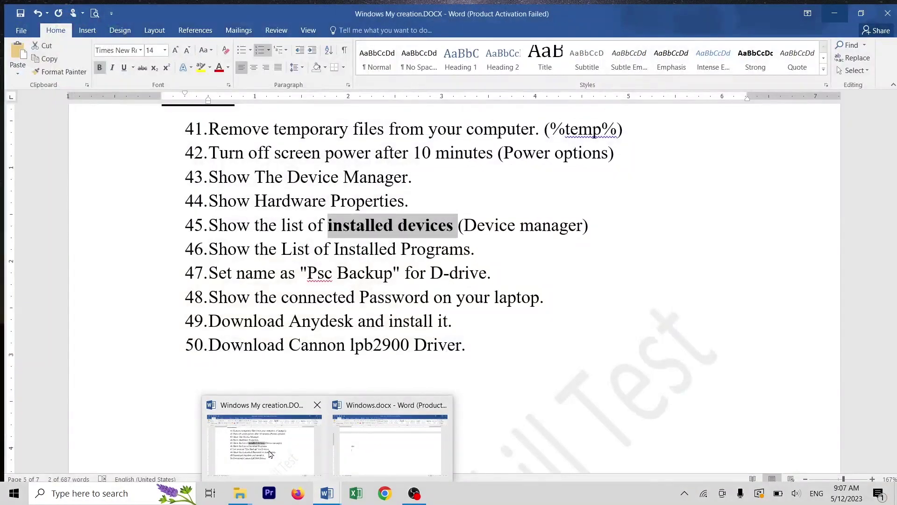
click(286, 454)
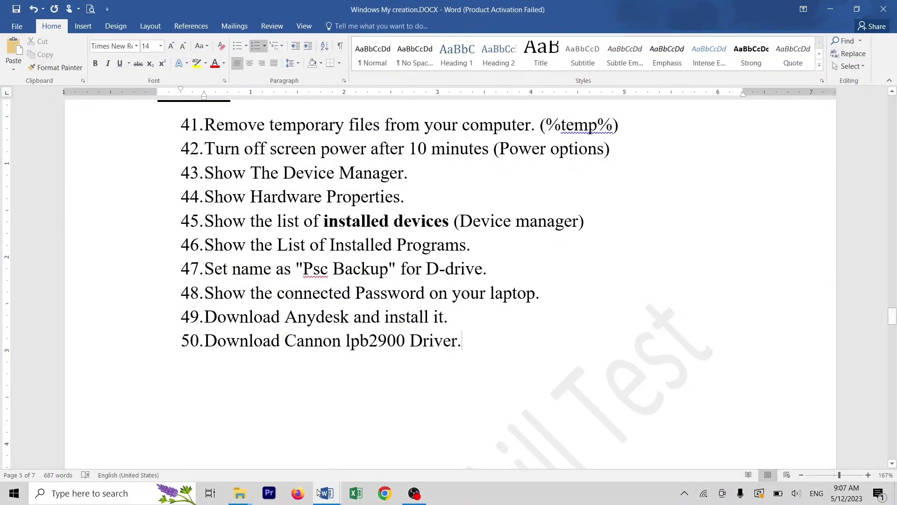
mouse_move(329, 499)
click(393, 444)
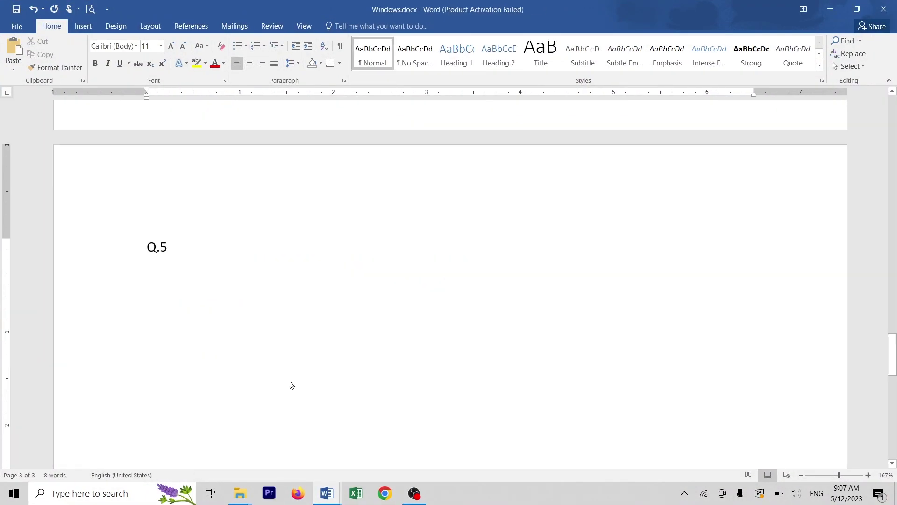
key(ctrl+v)
text(Q)
Bold the words "Installed Programs" in question 46 of the question list and show the desktop
key(alt+Tab)
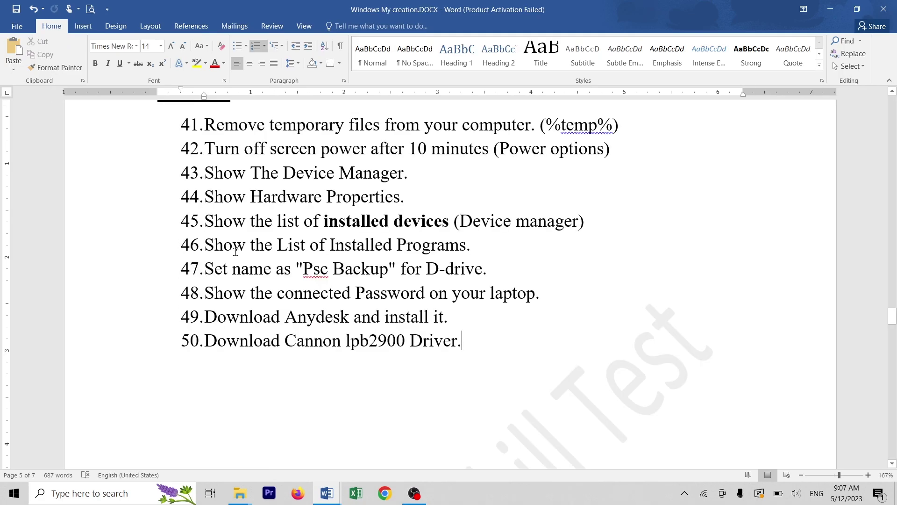
drag(478, 250, 218, 246)
click(218, 247)
drag(330, 247, 456, 247)
key(ctrl+b)
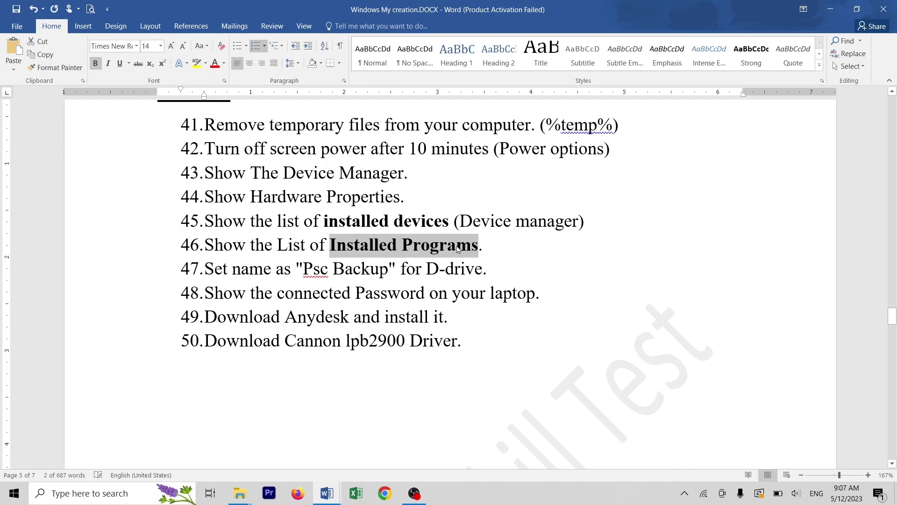
click(503, 285)
key(super+d)
Refresh the desktop and open the installed programs list from This PC through "Uninstall or change a program"
right_click(307, 287)
click(254, 316)
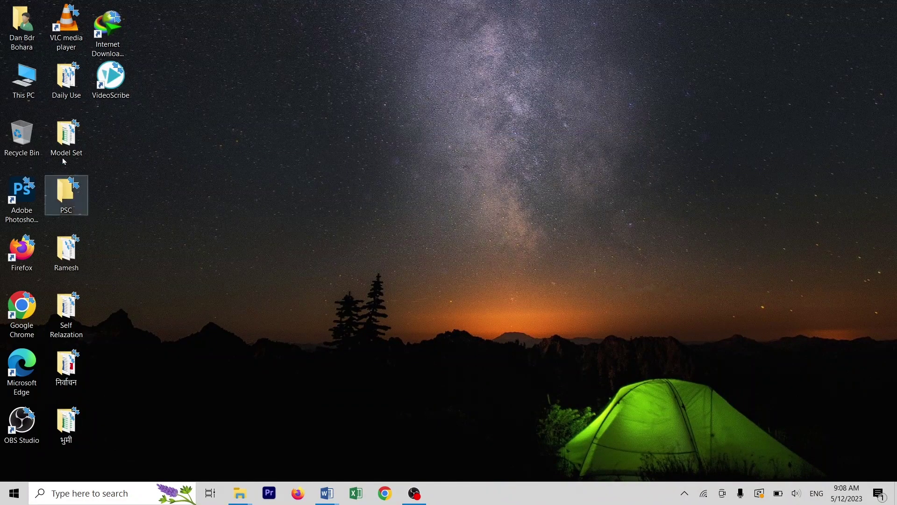
double_click(29, 92)
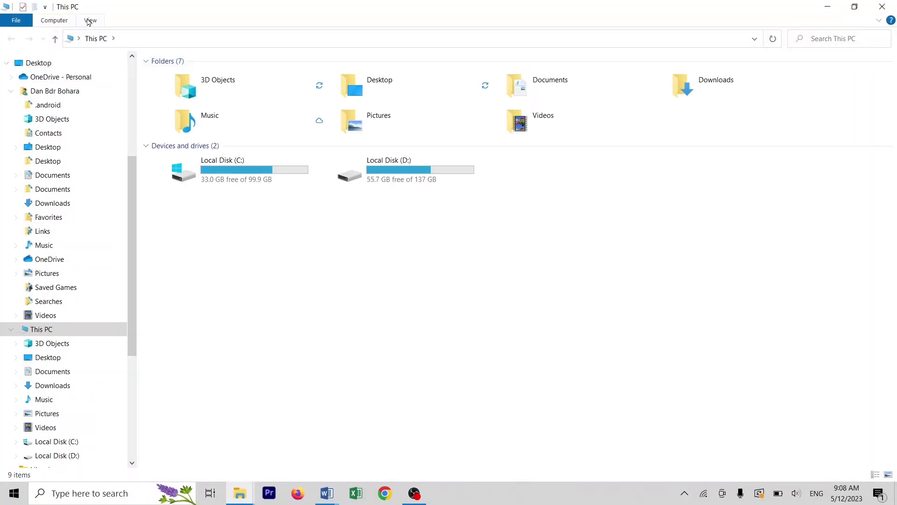
click(54, 21)
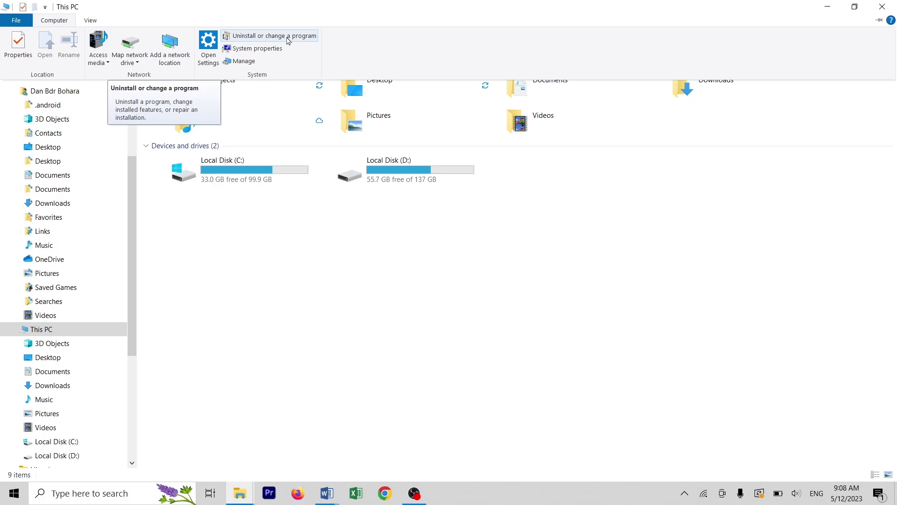
click(286, 333)
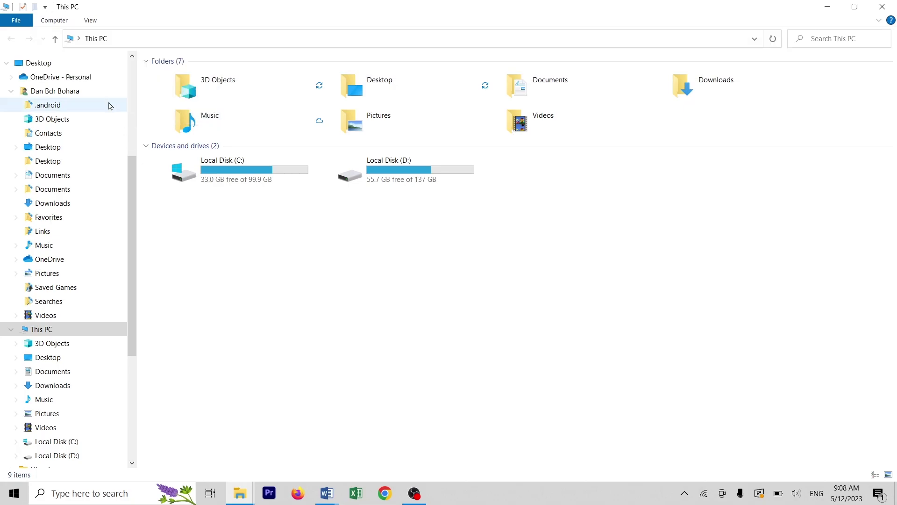
click(64, 20)
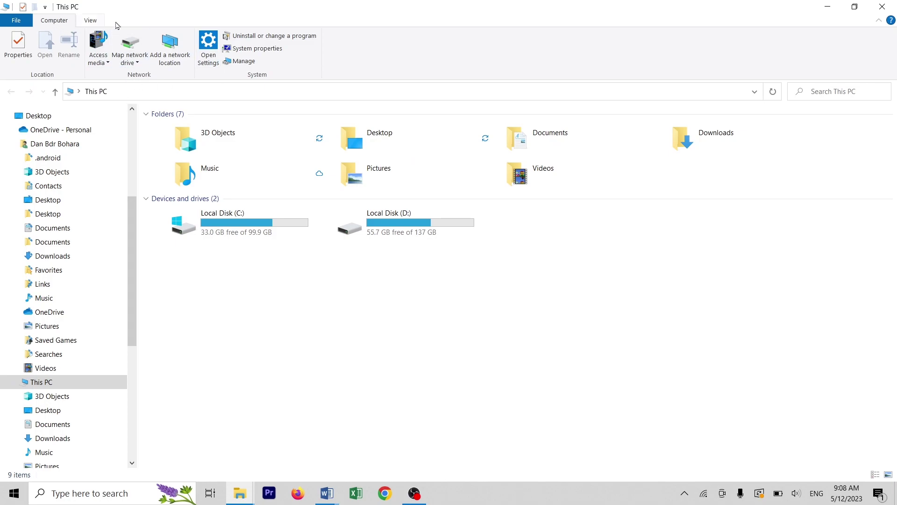
click(310, 39)
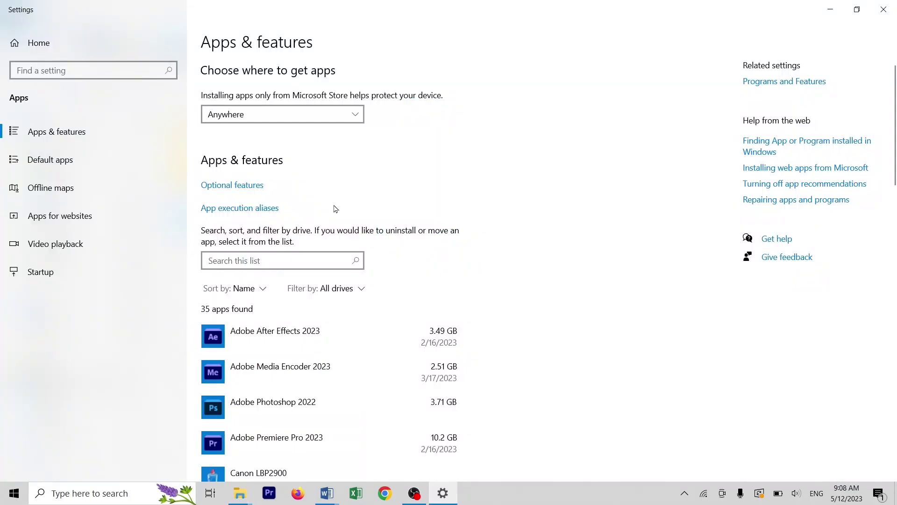
Browse the installed apps list, capture a screenshot of it, and close Settings and the This PC window
scroll(321, 265, down, 3)
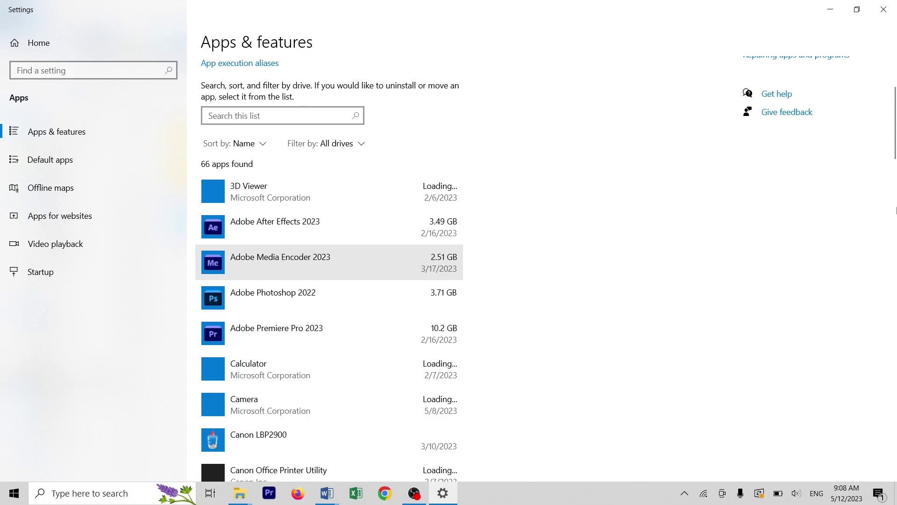
scroll(622, 273, down, 10)
scroll(619, 276, up, 7)
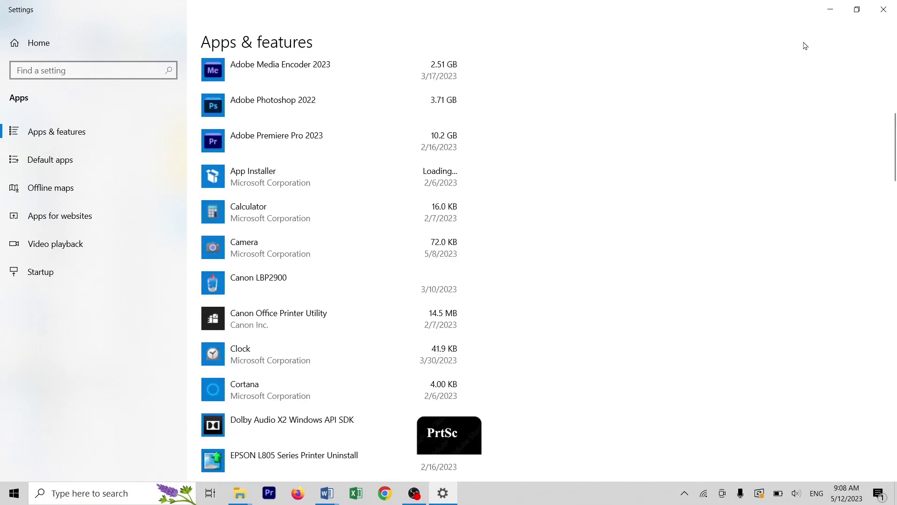
click(882, 9)
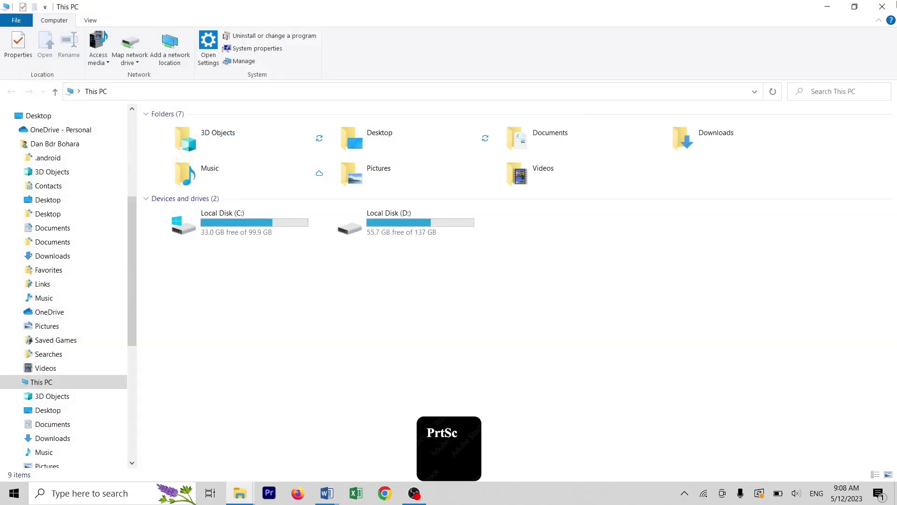
click(882, 7)
Paste the captured screenshot at the end of Windows.docx and start the next label "Q." on the fourth page
click(325, 491)
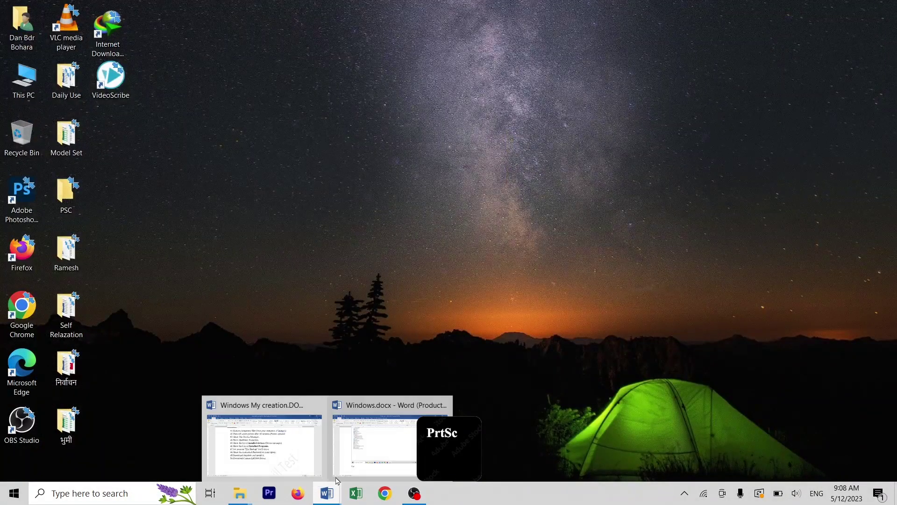
click(369, 448)
key(ctrl+v)
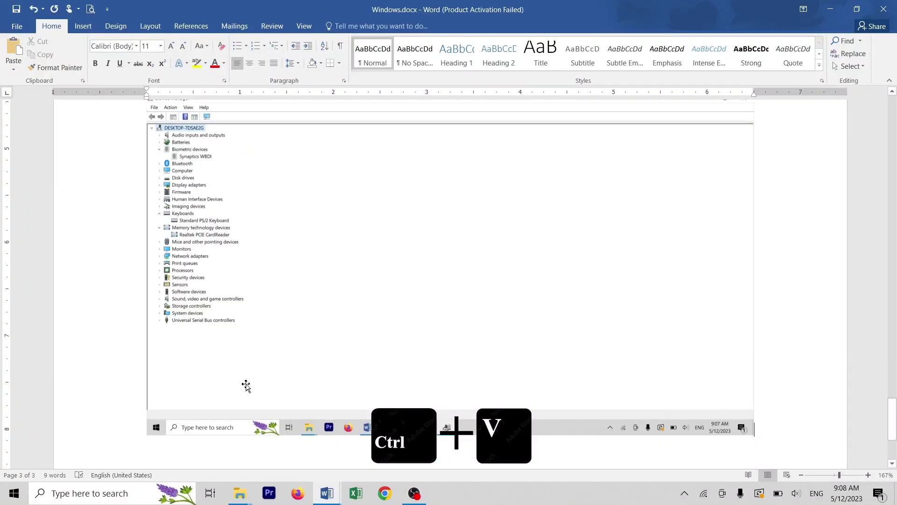
scroll(246, 378, down, 3)
scroll(248, 379, down, 3)
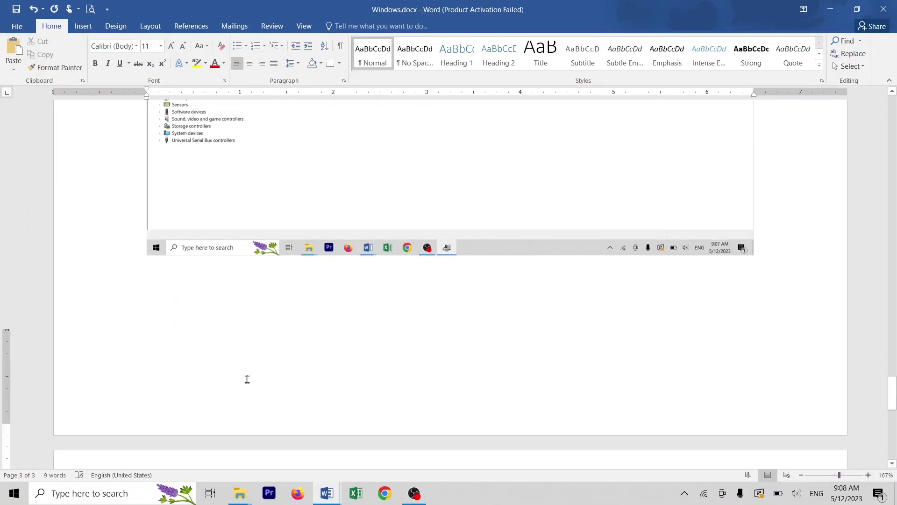
text(Q.)
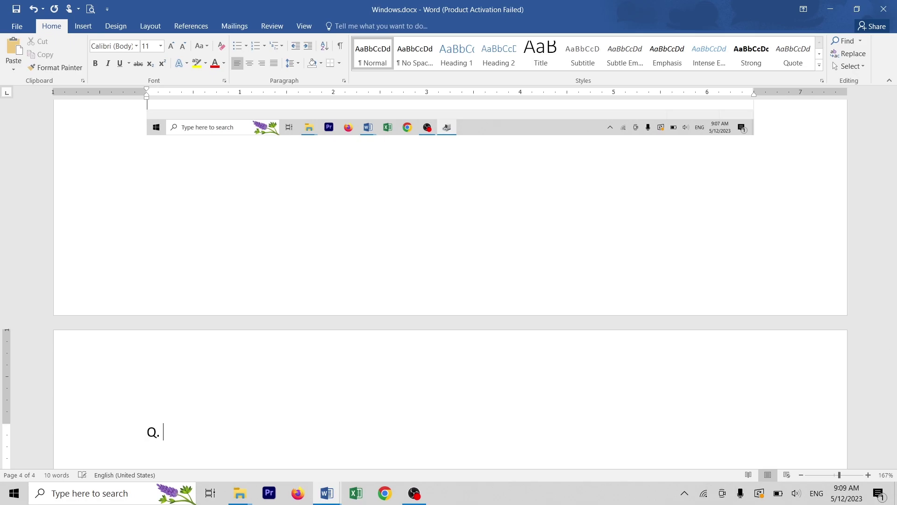
Review question 47 about naming the D drive "Psc Backup" in the question list and minimize the open documents
key(alt+Tab)
drag(300, 275, 386, 275)
click(435, 275)
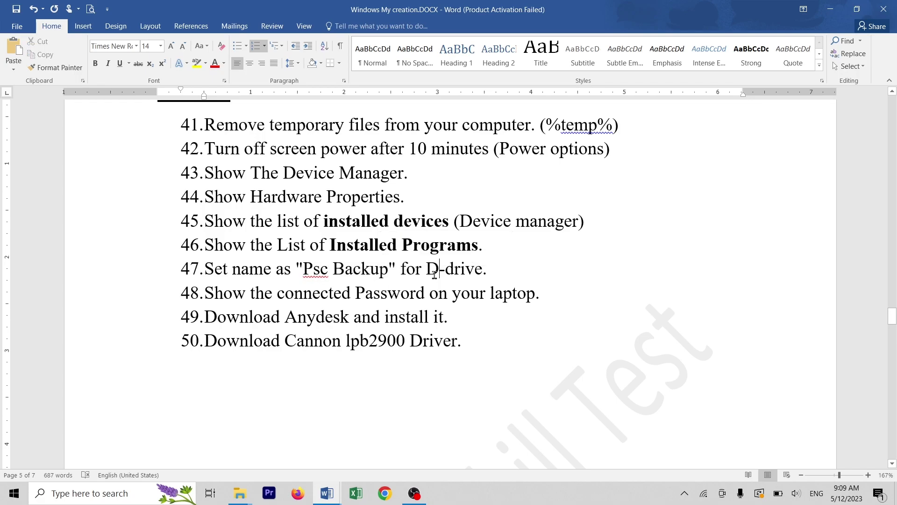
double_click(455, 275)
click(354, 275)
click(829, 9)
click(835, 10)
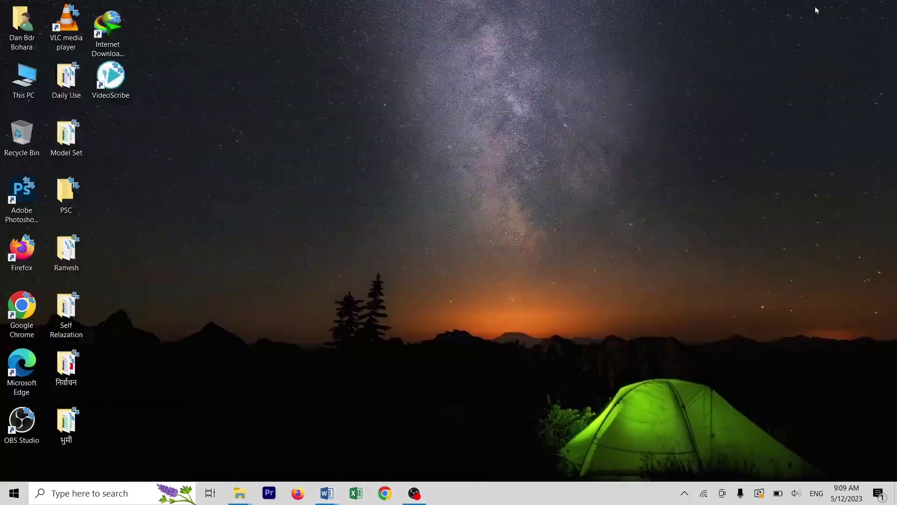
Open This PC, rename the Local Disk (D:) drive to "PSC Backup" with administrator permission, and close the window
double_click(31, 90)
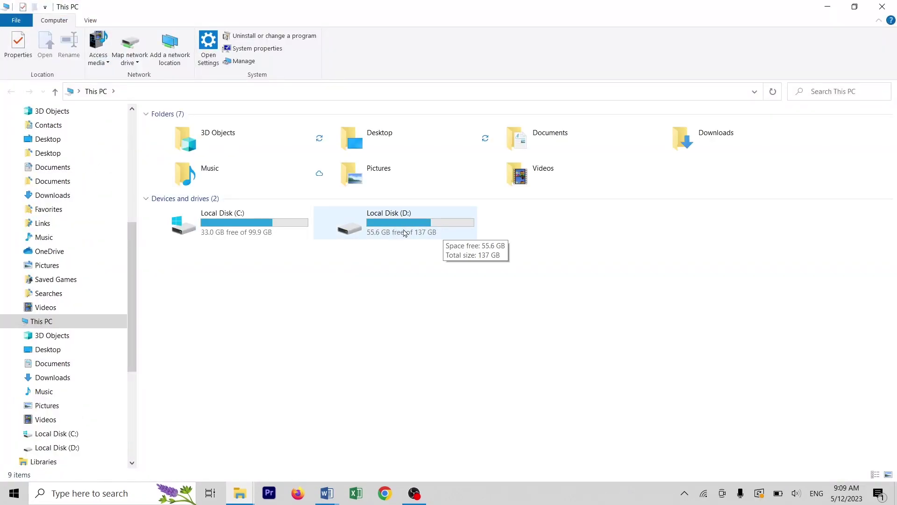
click(404, 233)
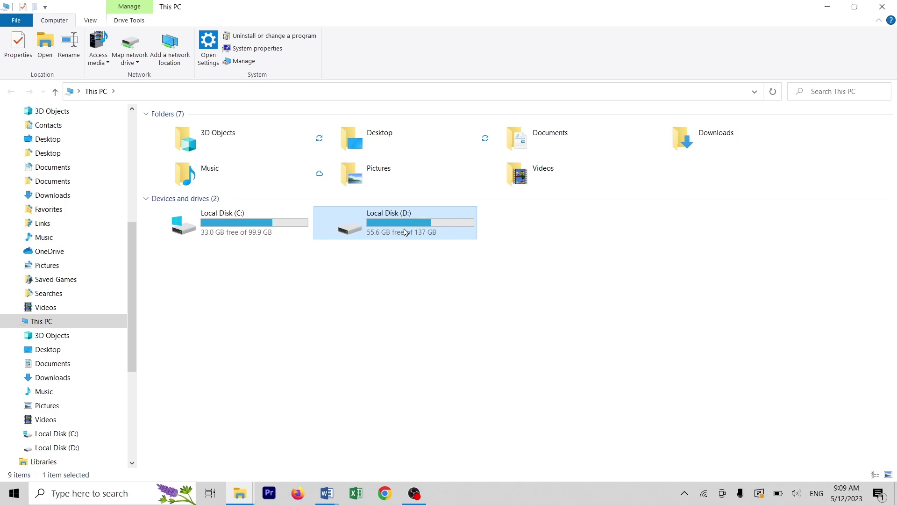
key(F2)
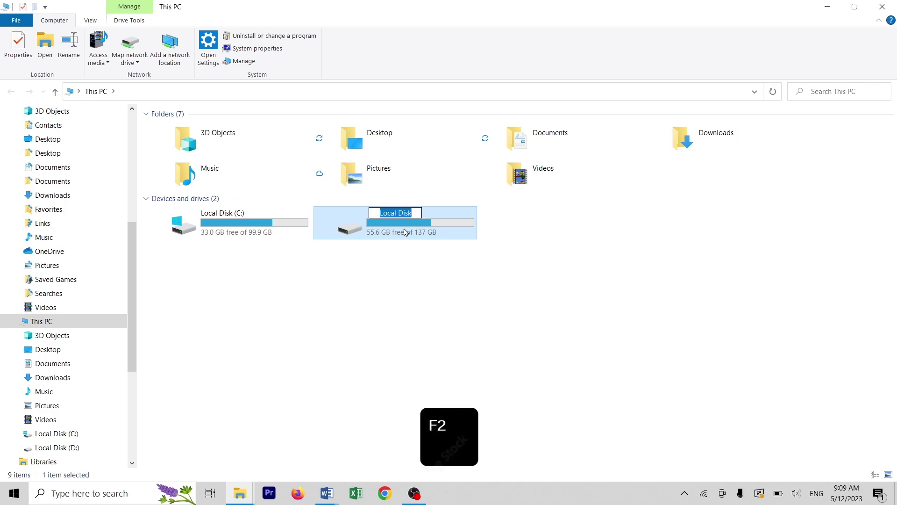
click(405, 232)
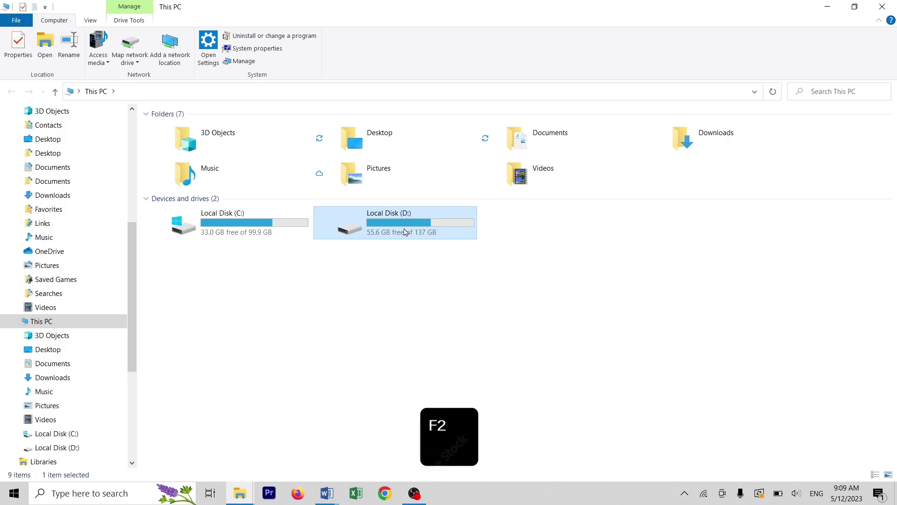
right_click(407, 229)
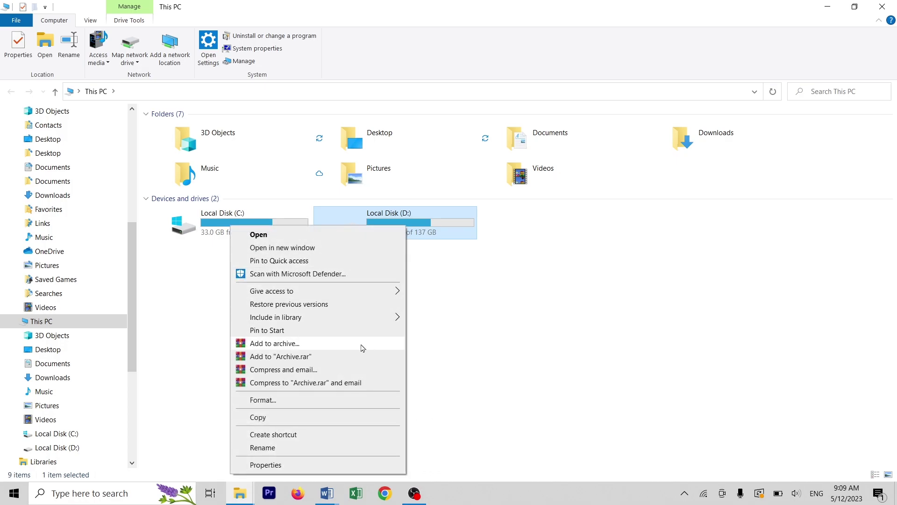
click(260, 448)
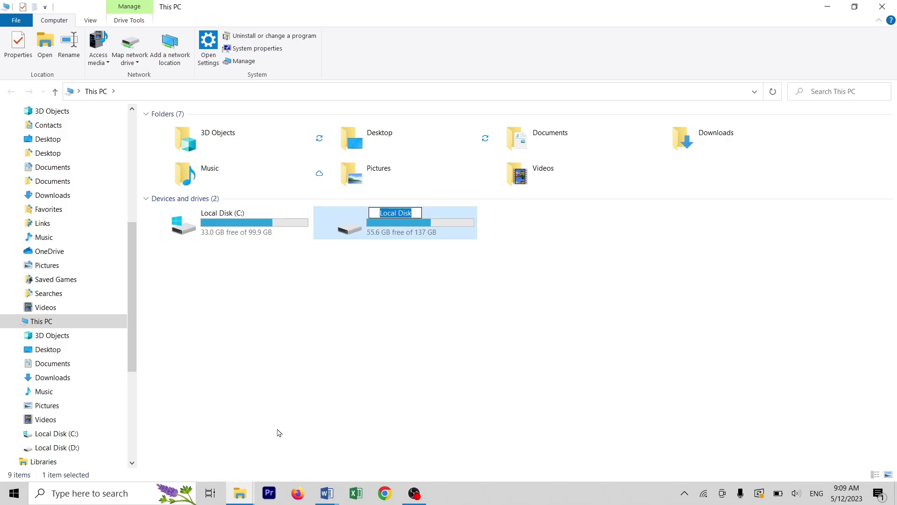
text(PSC Backup)
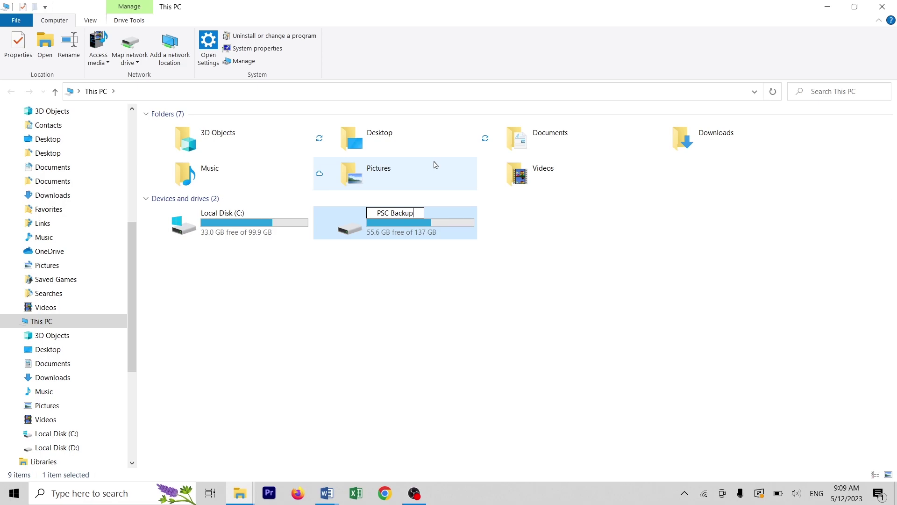
key(Return)
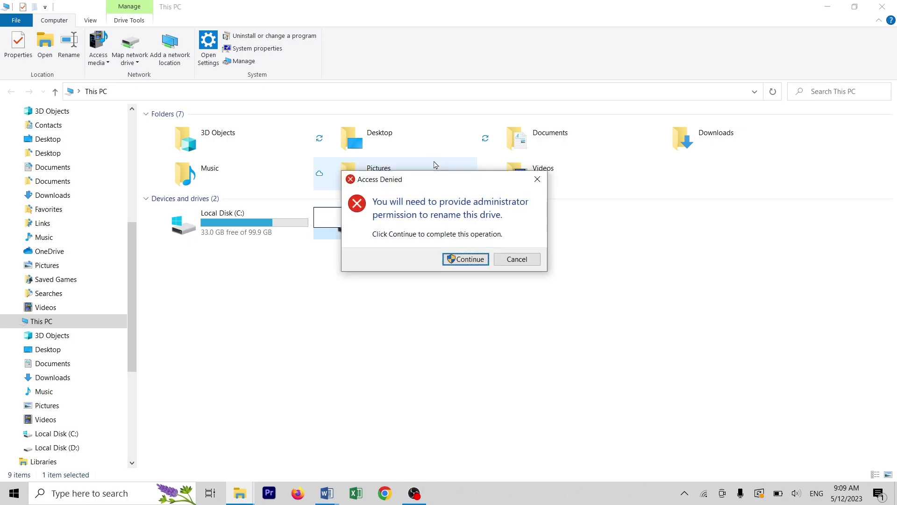
click(464, 260)
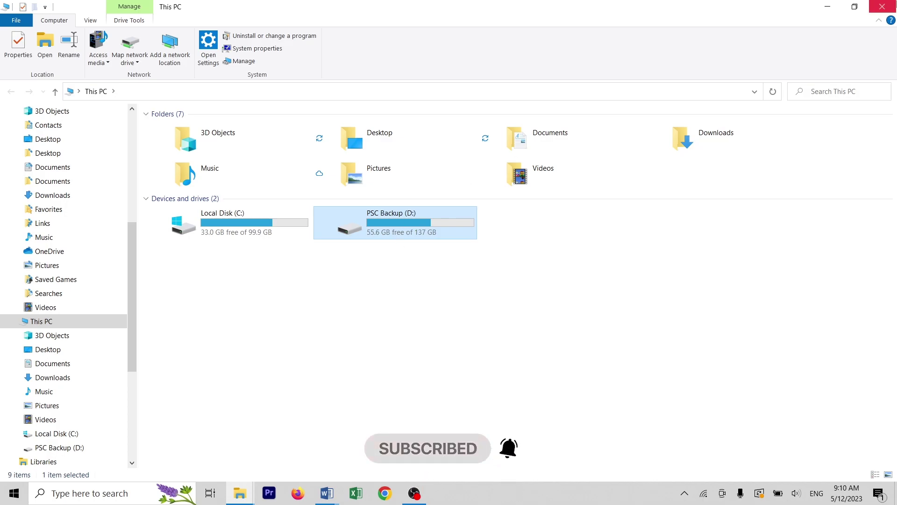
click(882, 7)
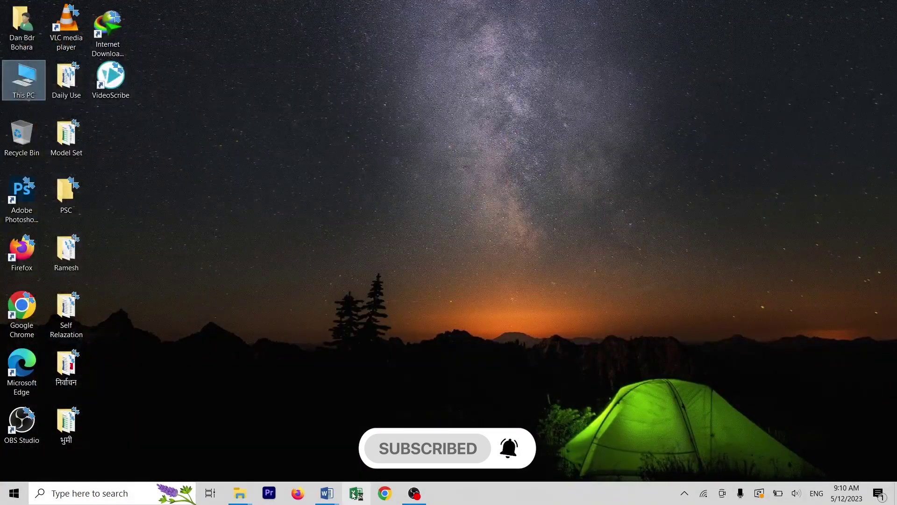
Paste the captured drive screenshot below "Q. 7." in Windows.docx and add the label "Q.8" under it
mouse_move(327, 493)
click(373, 453)
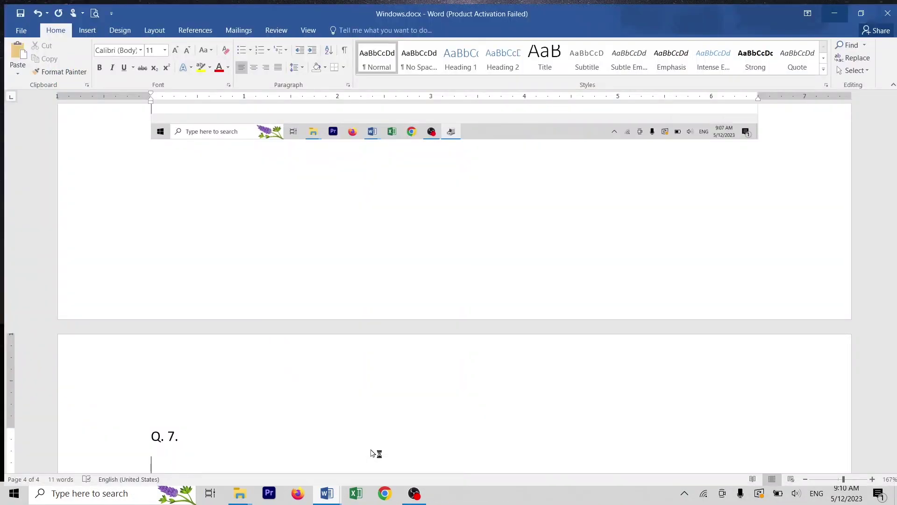
scroll(204, 380, down, 2)
scroll(209, 380, down, 3)
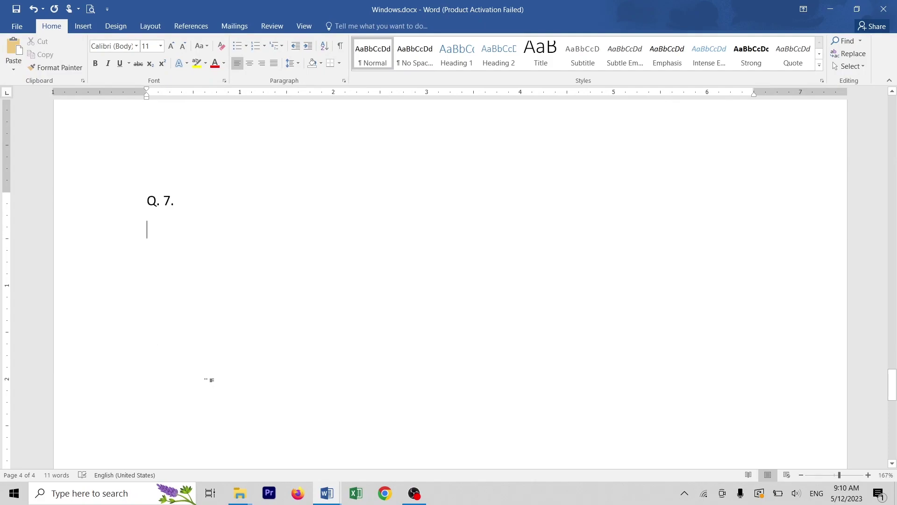
scroll(270, 375, down, 3)
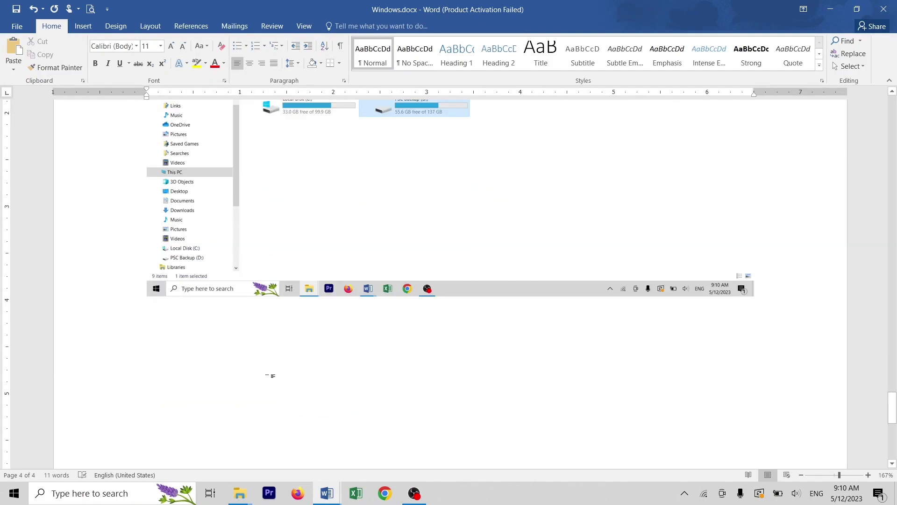
key(Return)
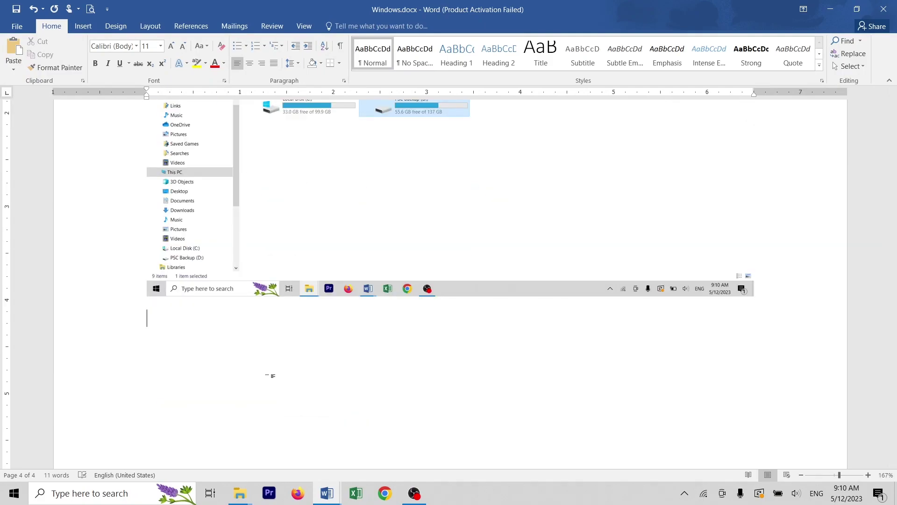
Insert the word "Wifi" before "Password" in question 48 of Windows My creation.DOCX and minimize that document
key(alt+Tab)
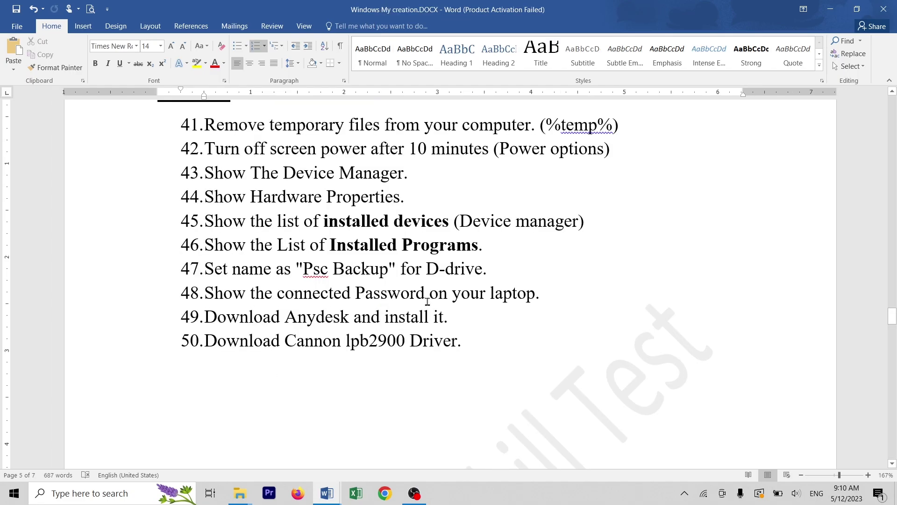
click(356, 294)
click(348, 299)
text(Wifi)
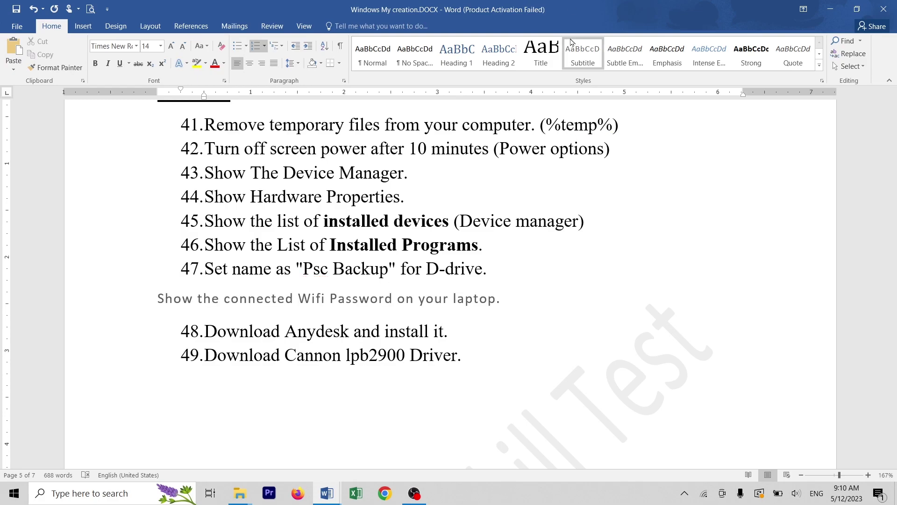
double_click(491, 387)
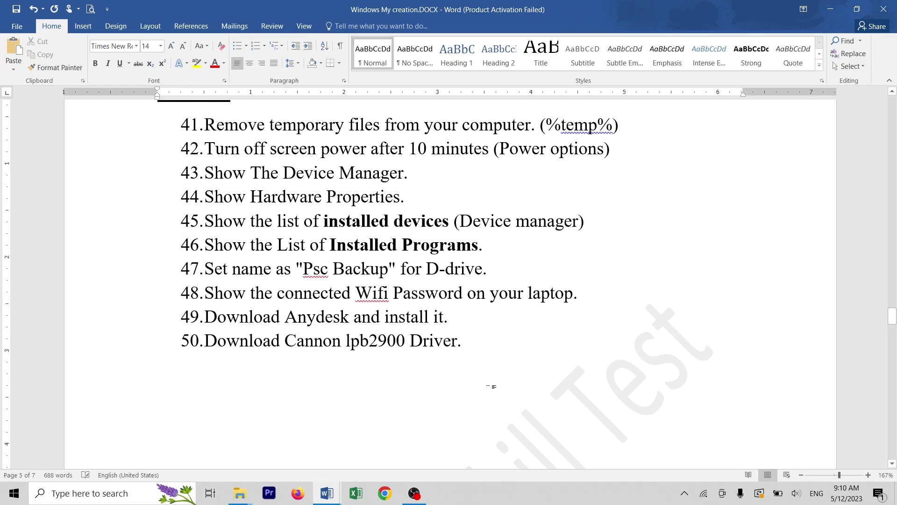
click(835, 6)
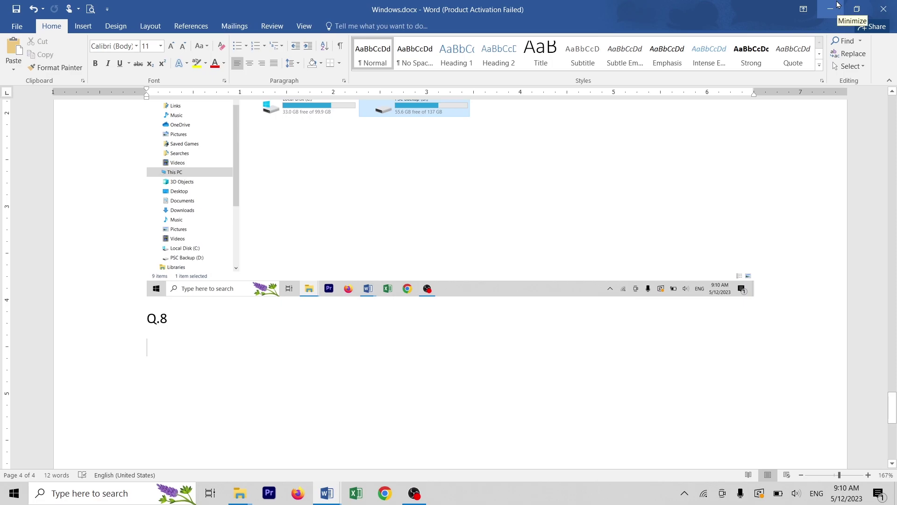
Open Network Connections by running ncpa.cpl and maximize its window
key(super+r)
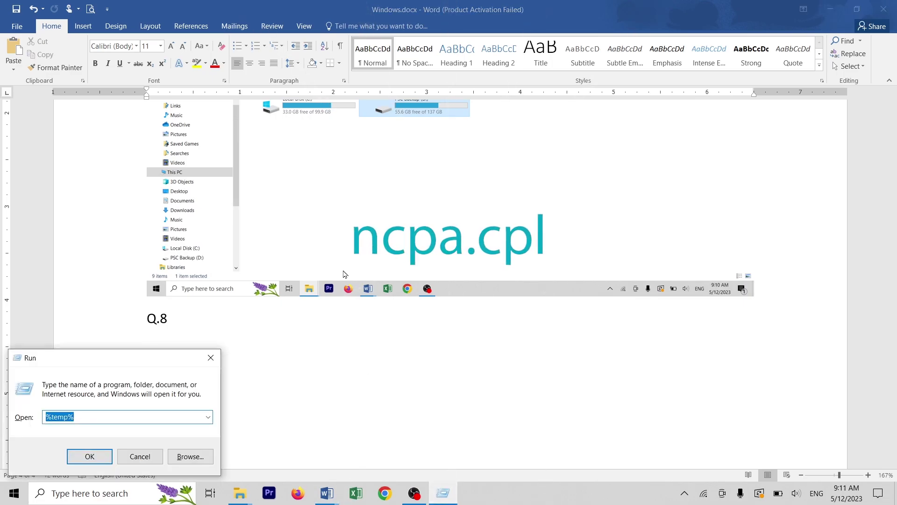
text(nc)
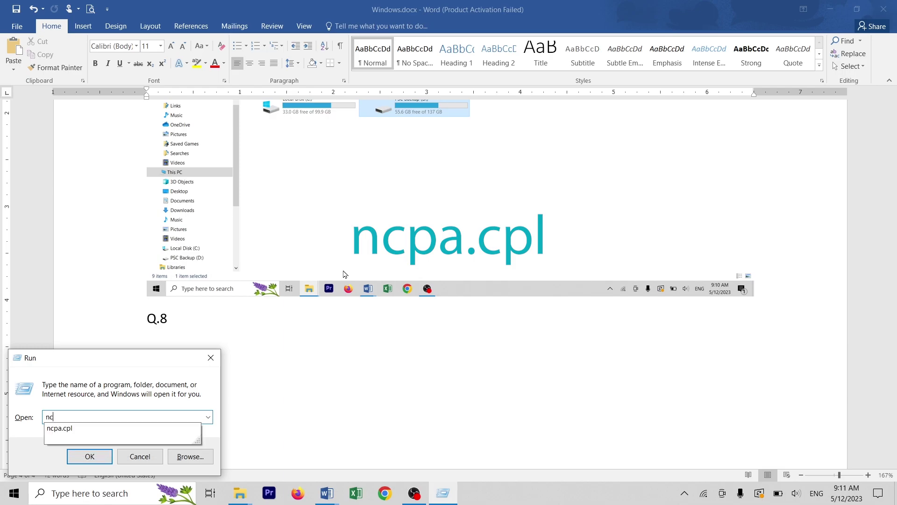
text(pa.cpl)
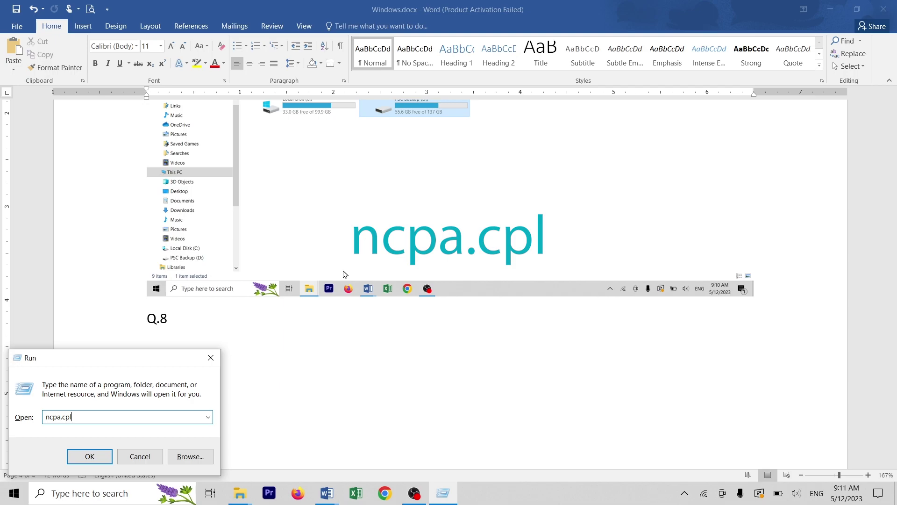
key(Return)
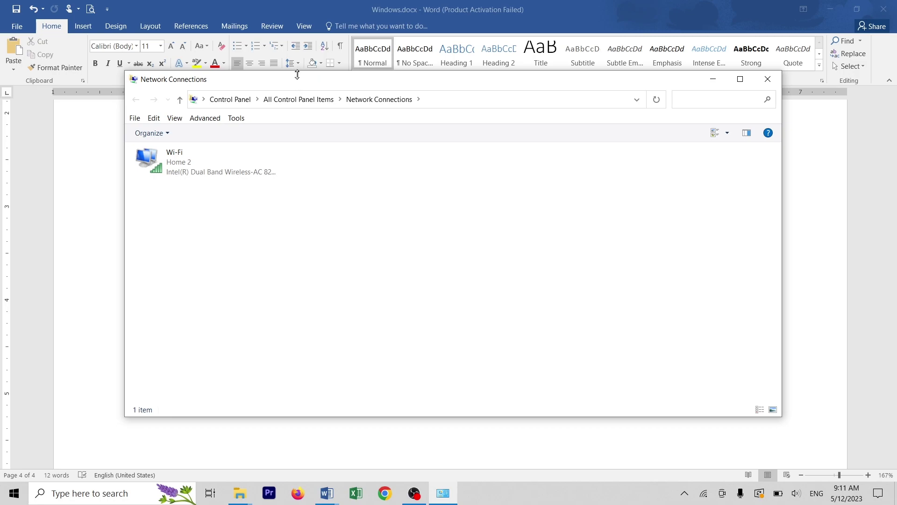
drag(294, 88, 351, 144)
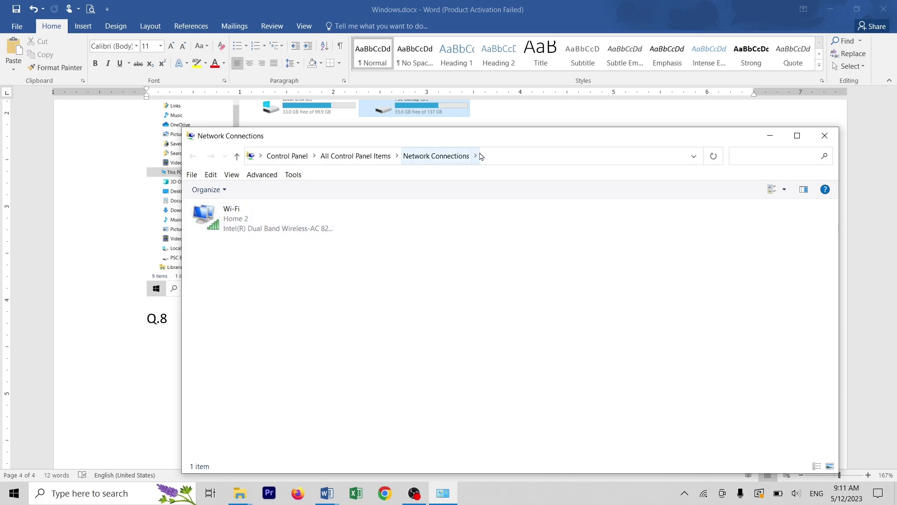
click(797, 136)
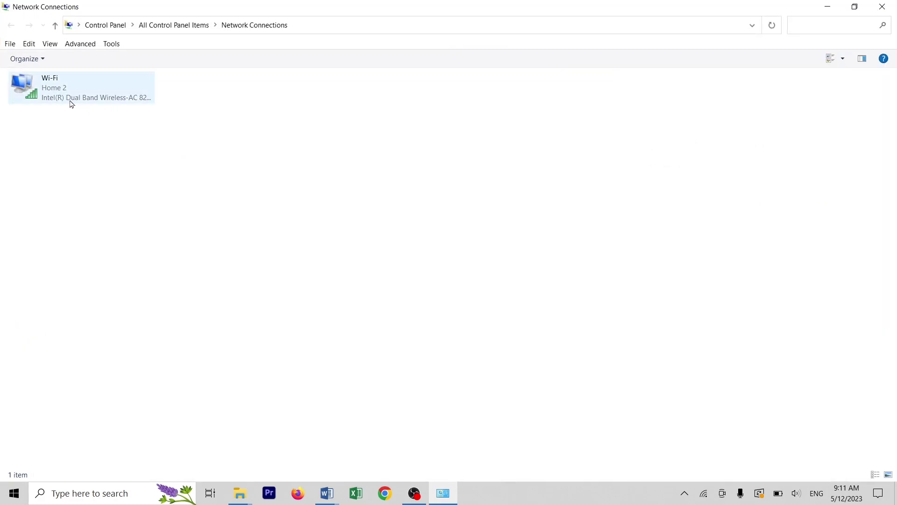
Reveal the Wi-Fi network security key in the wireless network properties and place that dialog beside the Wi-Fi Status dialog
double_click(69, 100)
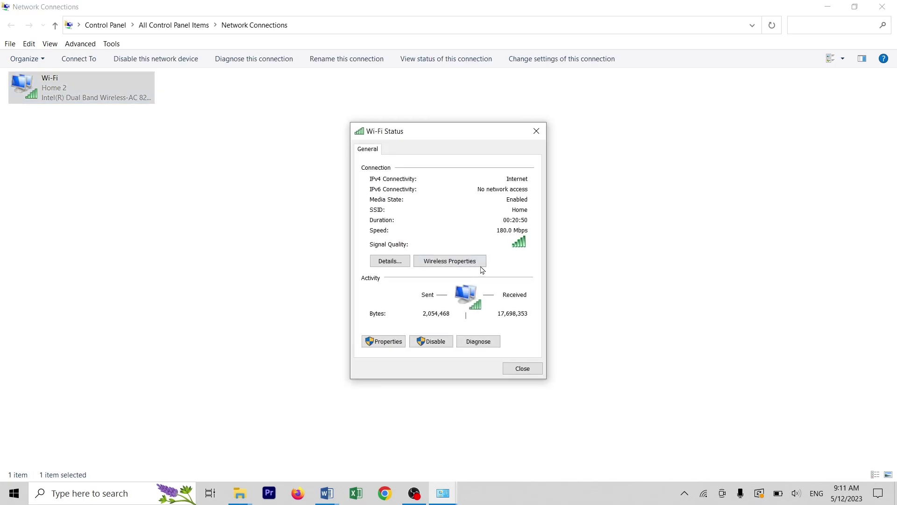
click(469, 264)
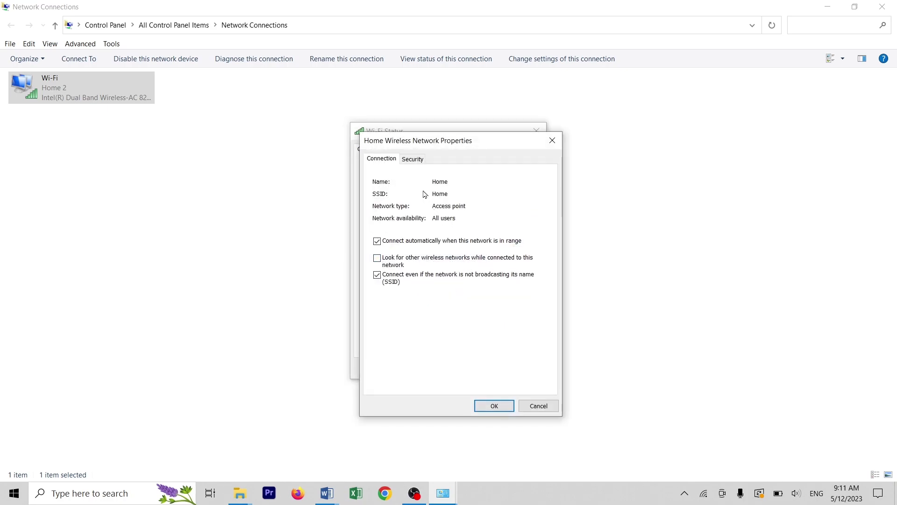
click(417, 159)
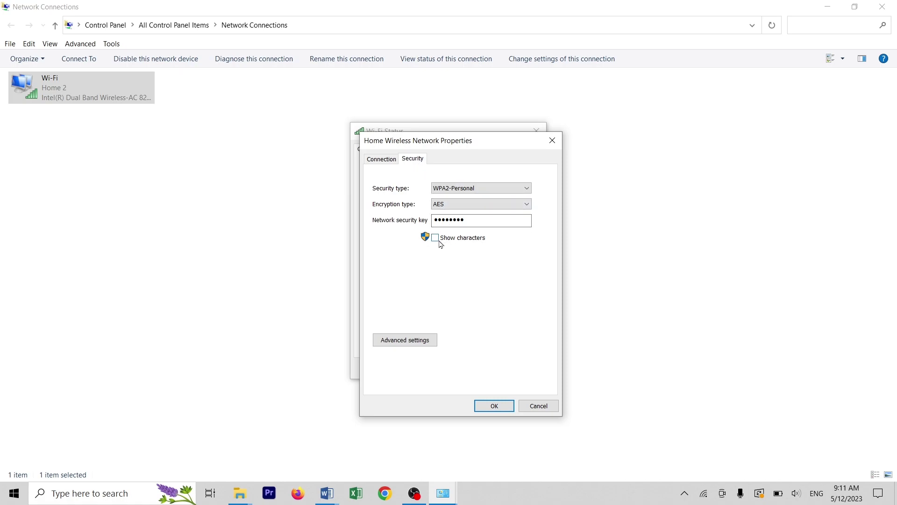
click(434, 237)
drag(423, 149, 614, 122)
click(449, 144)
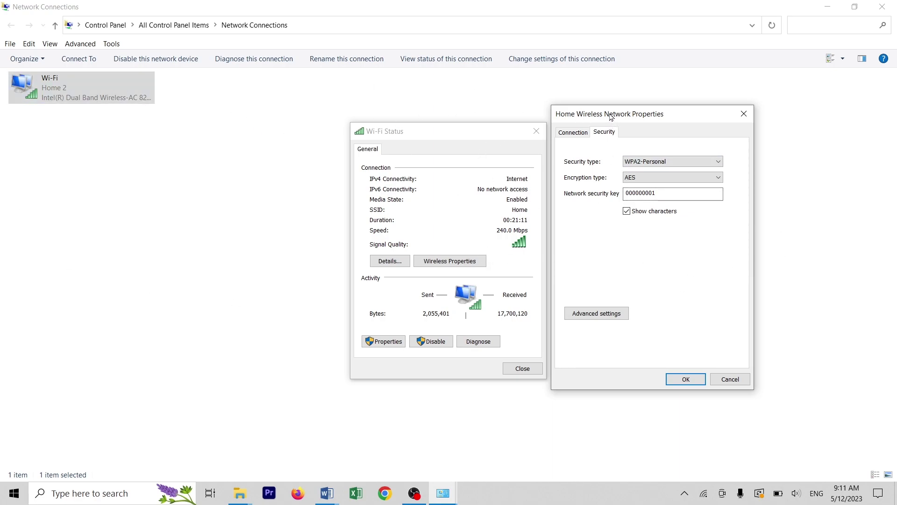
Capture a screenshot of the revealed Wi-Fi security settings and close Network Connections and both Wi-Fi dialogs
key(Print)
click(882, 7)
click(743, 114)
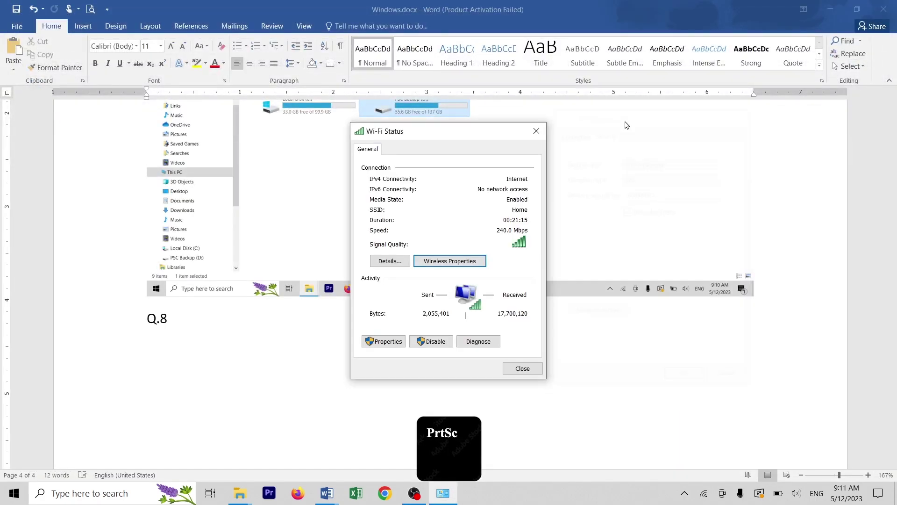
click(536, 130)
Paste the Wi-Fi screenshot under "Q.8" in Windows.docx and start a new line on the fifth page
click(232, 350)
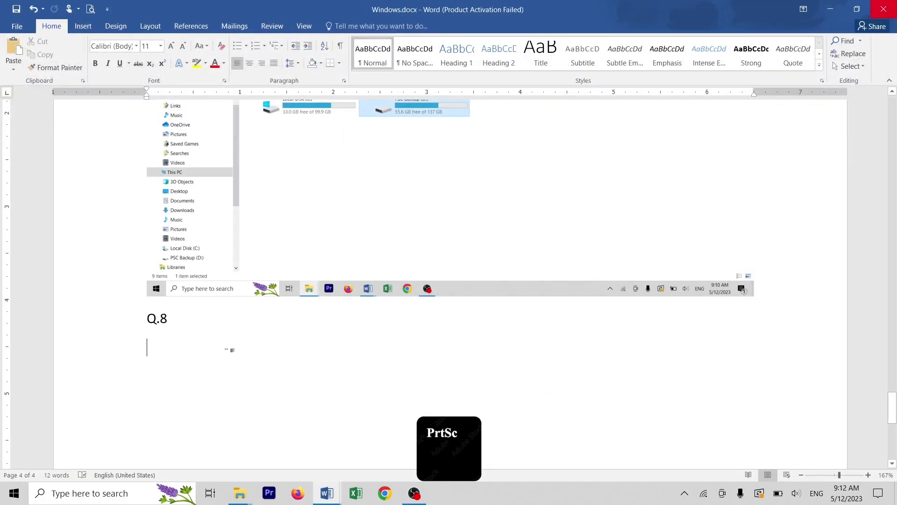
key(ctrl+v)
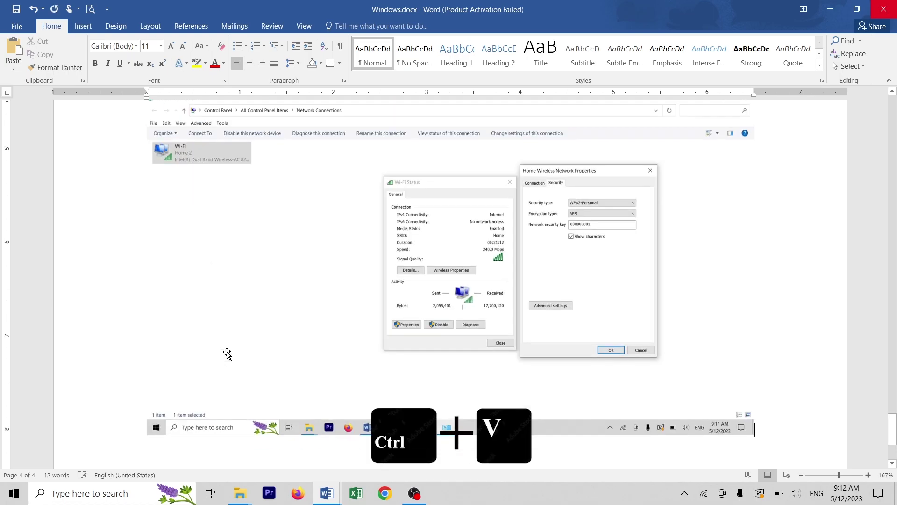
key(Return)
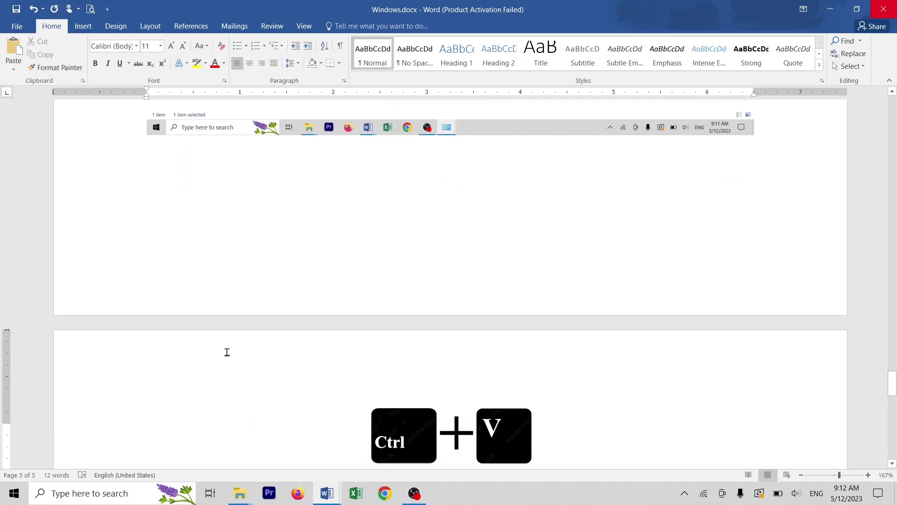
text(Q)
key(BackSpace)
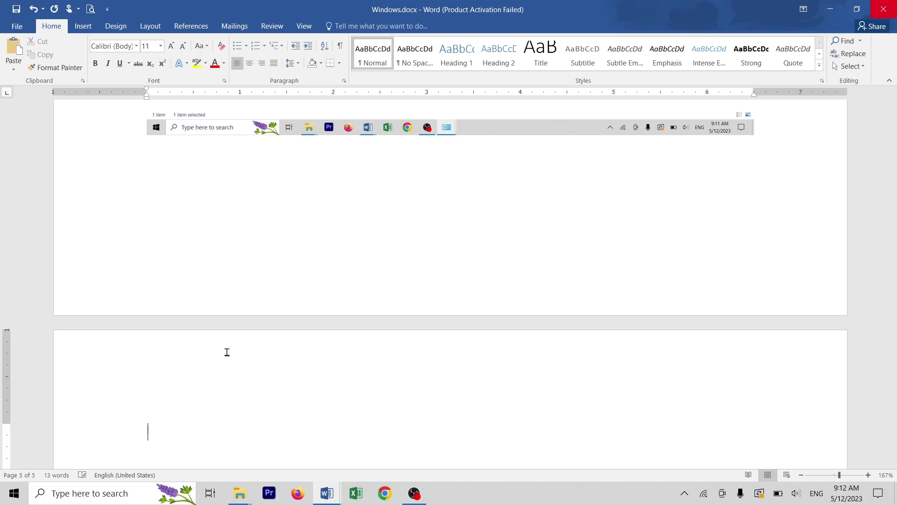
Show and refresh the desktop, and launch Google Chrome
key(super+d)
right_click(407, 255)
click(345, 288)
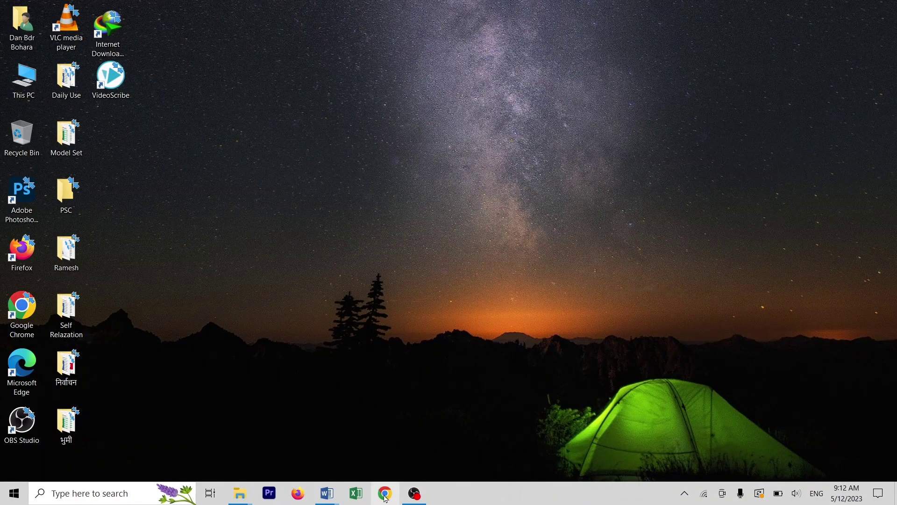
click(385, 492)
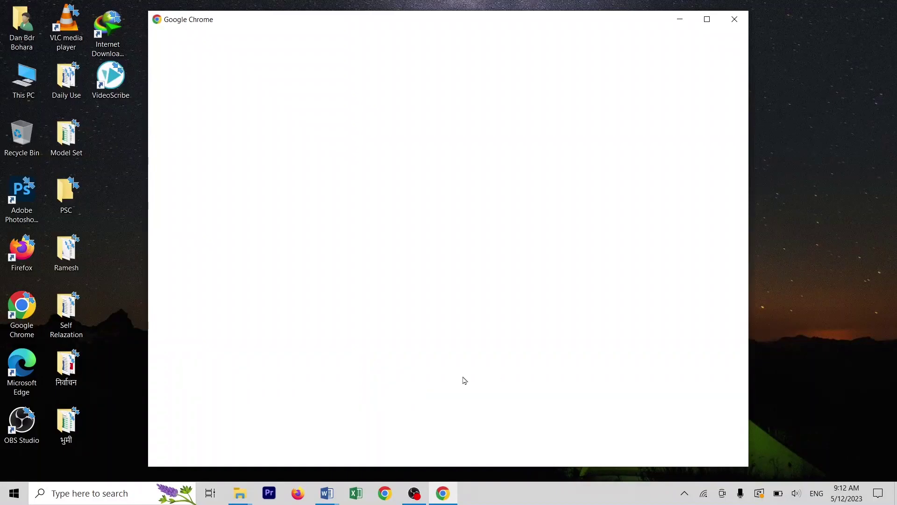
Maximize the browser window, open the profile with the man's photo and search Google for "download anydesk"
click(701, 19)
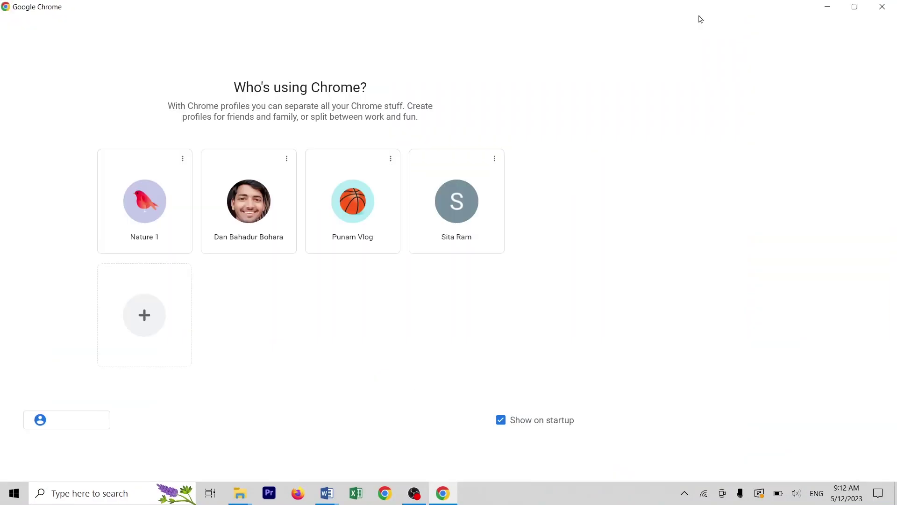
click(360, 284)
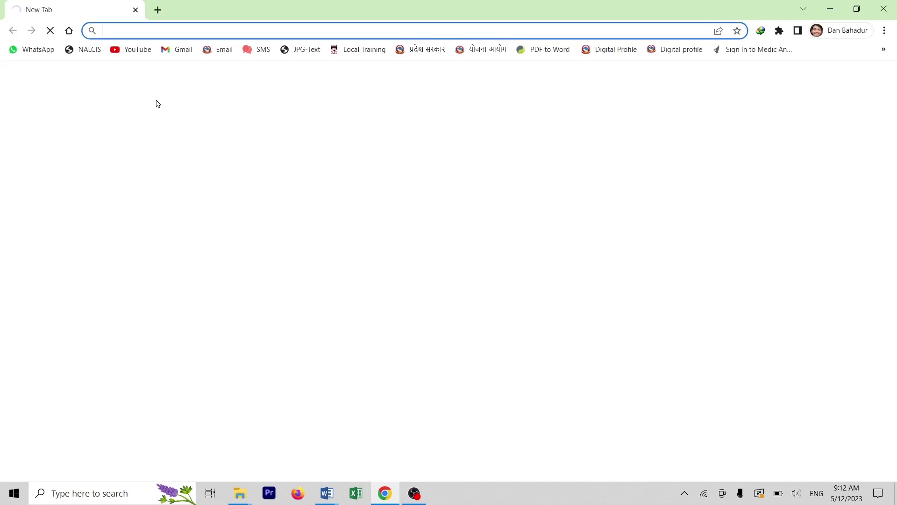
text(download anydesk)
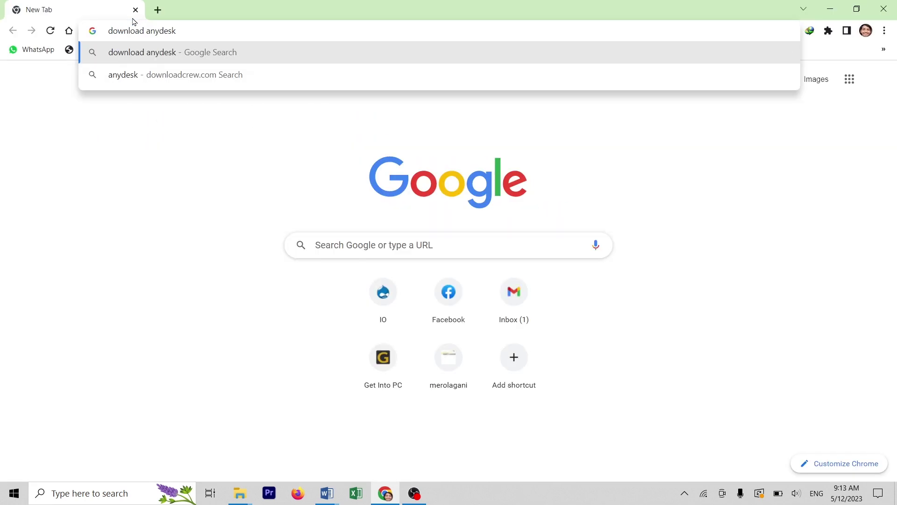
key(Return)
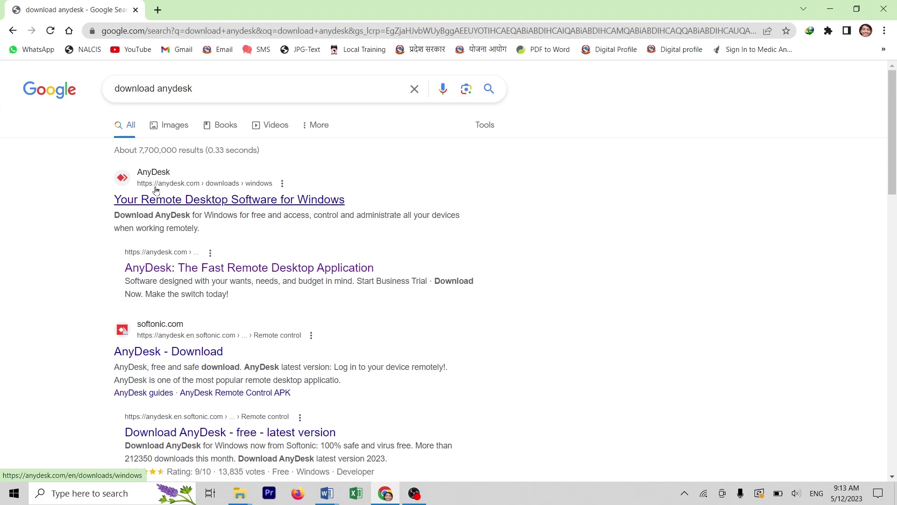
Open AnyDesk's official Windows download page from the search results and choose the first US-flag language option
click(197, 201)
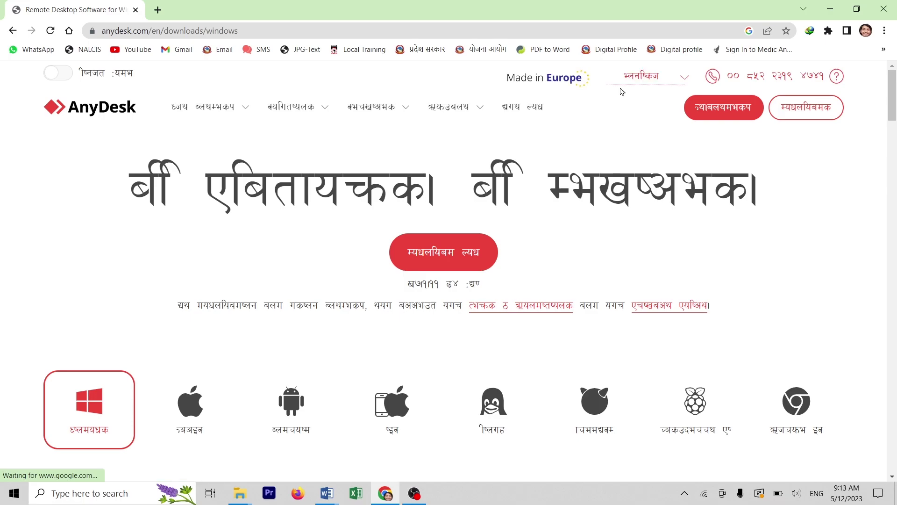
click(684, 80)
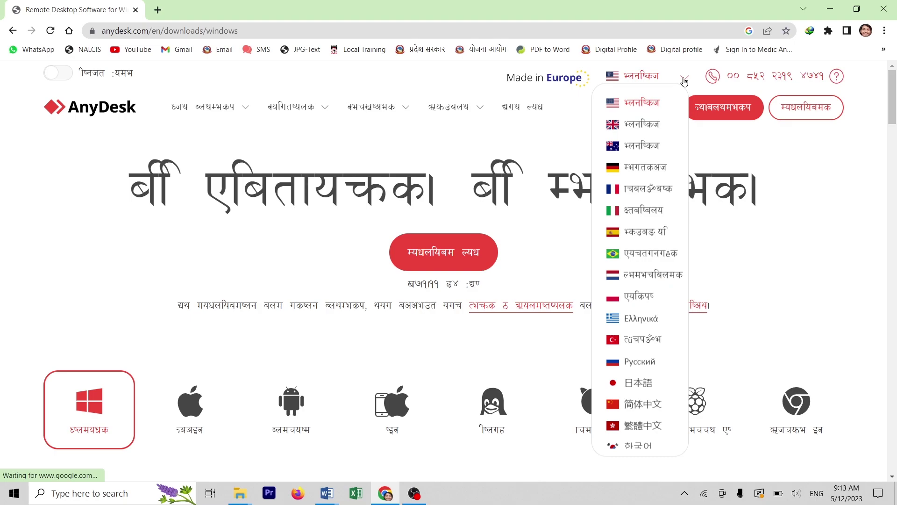
click(642, 102)
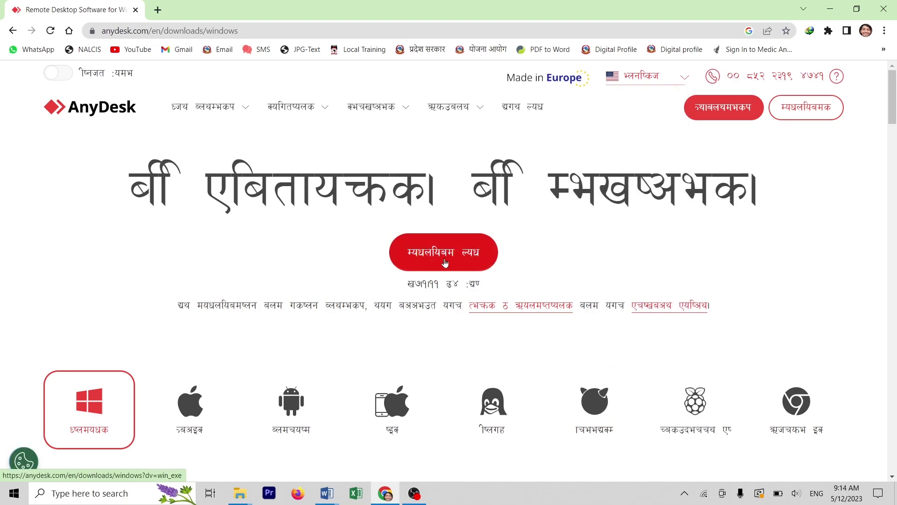
scroll(301, 260, down, 4)
scroll(397, 230, up, 4)
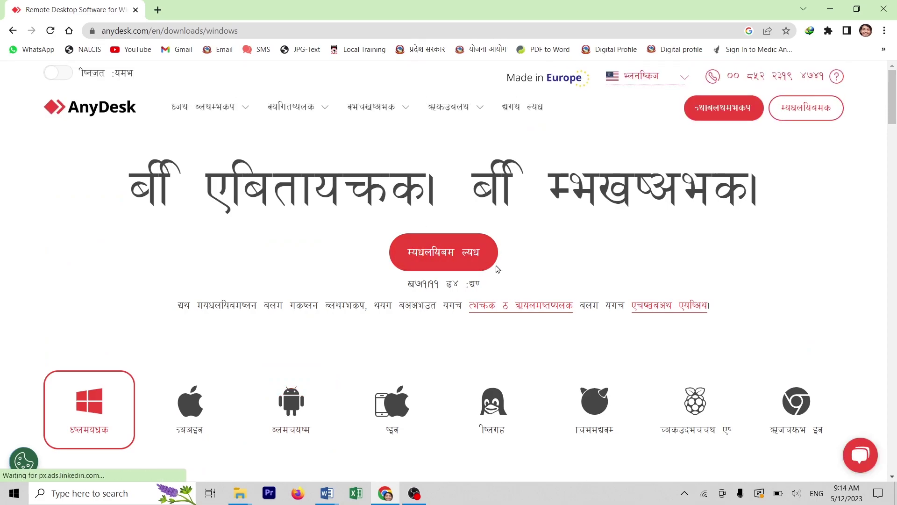
Download AnyDesk.exe into Downloads\Programs, allowing the folder to be created, and close the AnyDesk page
click(456, 260)
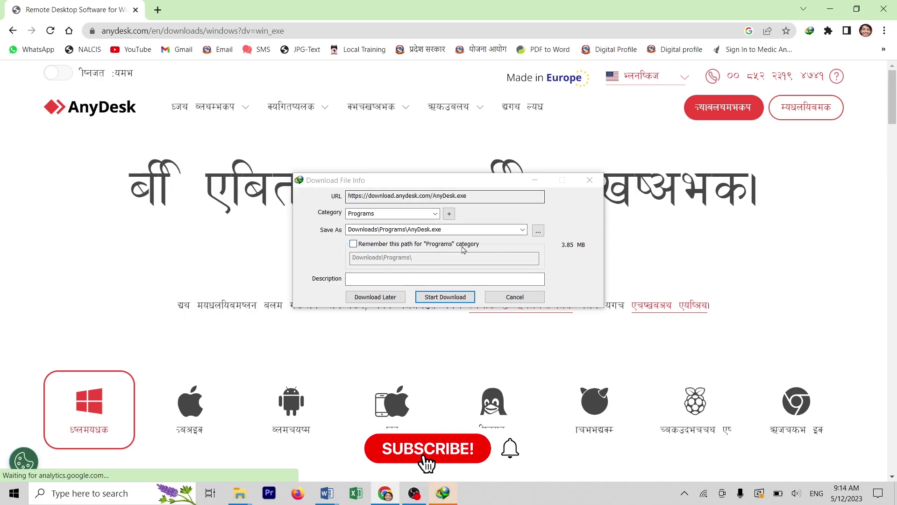
click(438, 300)
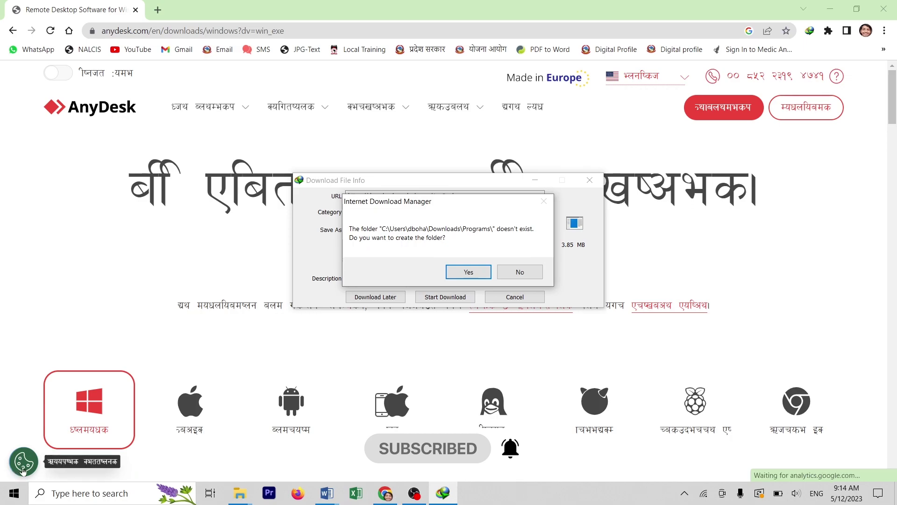
key(Return)
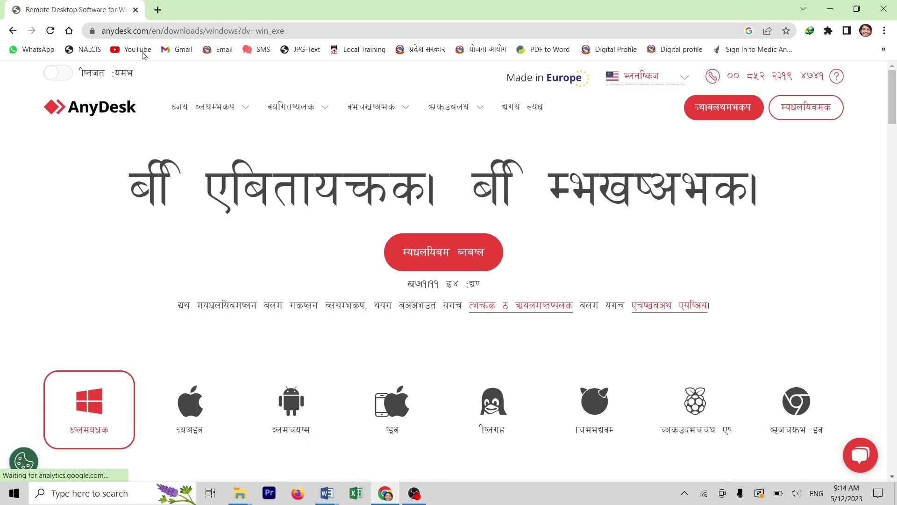
click(135, 10)
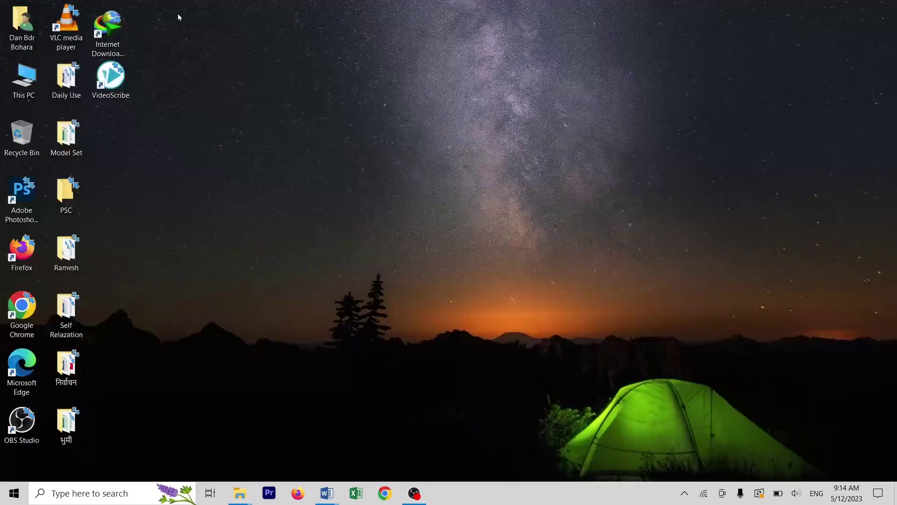